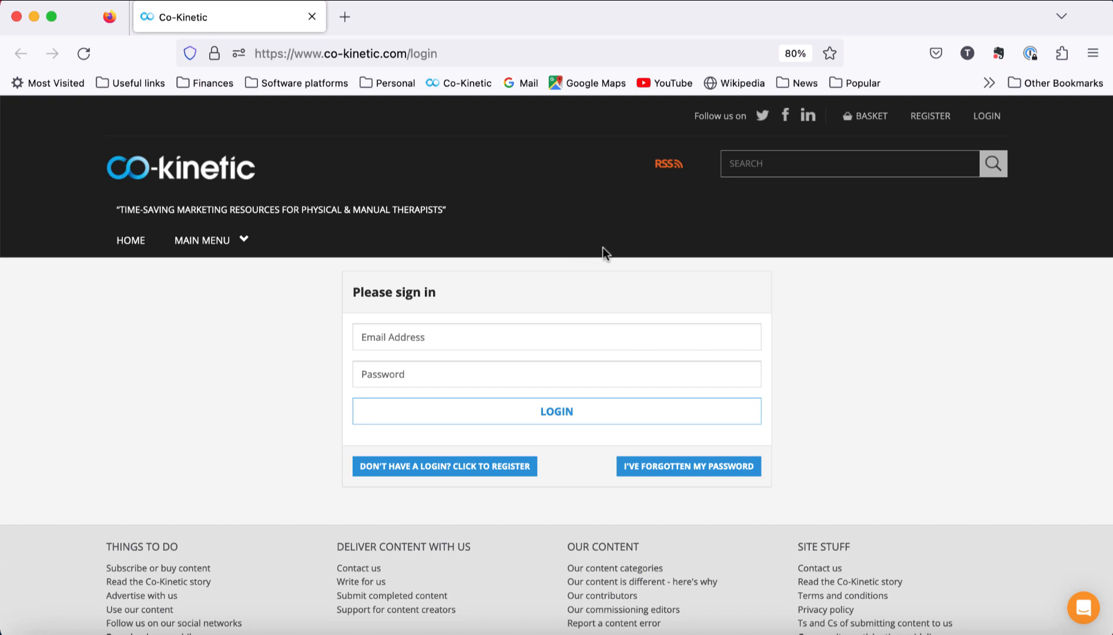
# Step: Open the Firefox main menu over the Co-Kinetic sign-in page
pyautogui.click(1090, 70)
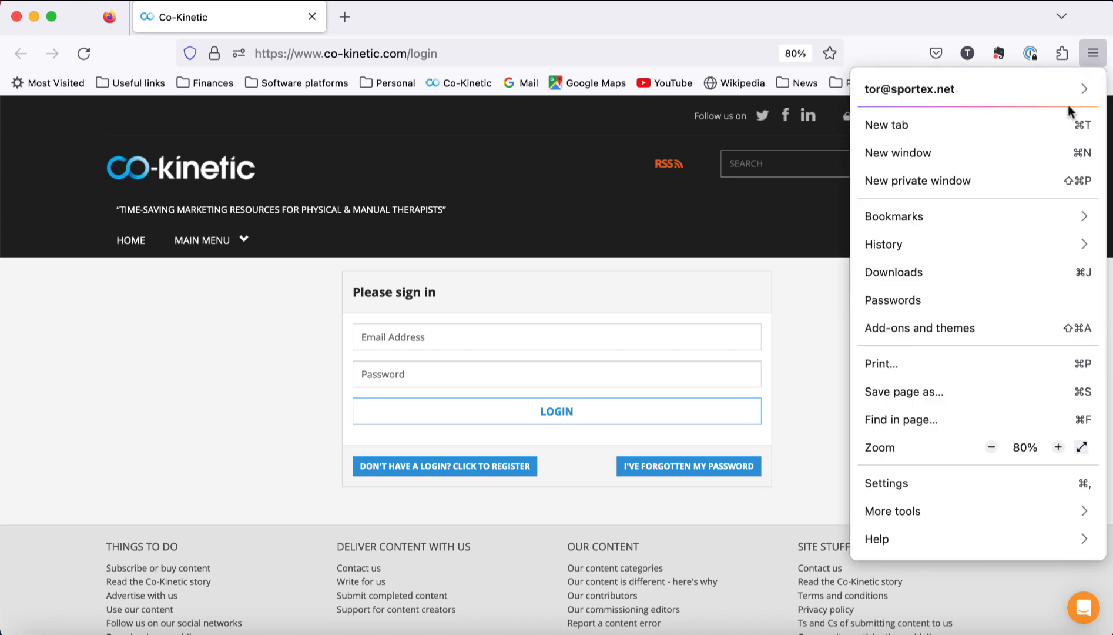
# Step: Clear all Firefox cookies, site data and cached web content from Privacy & Security settings
pyautogui.click(907, 481)
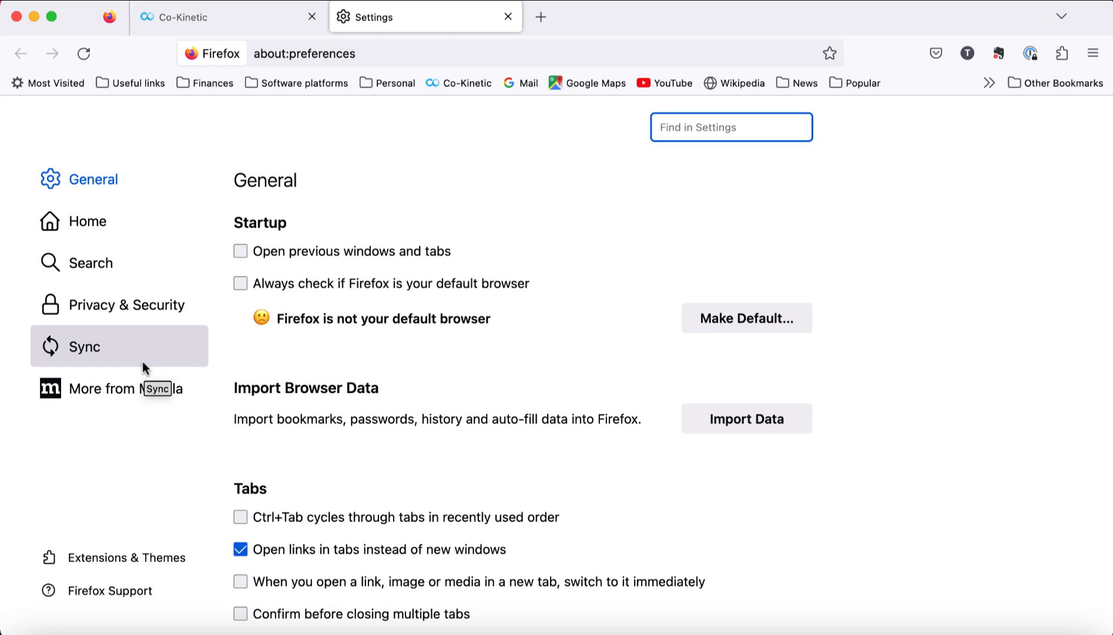
pyautogui.click(119, 310)
pyautogui.scroll(-10, 490, 385)
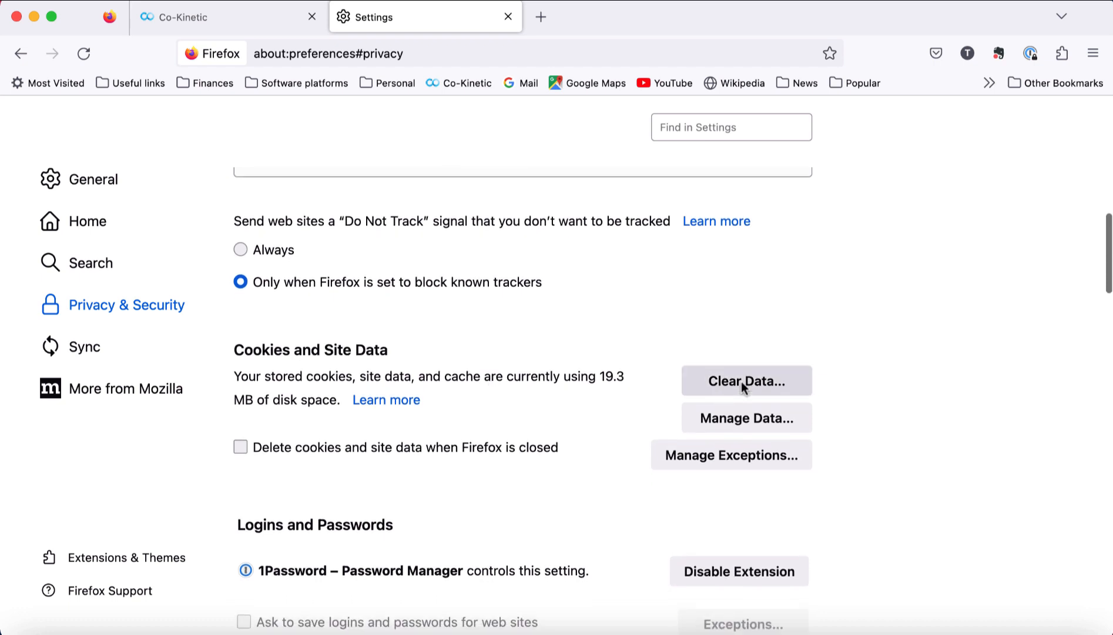
pyautogui.click(742, 385)
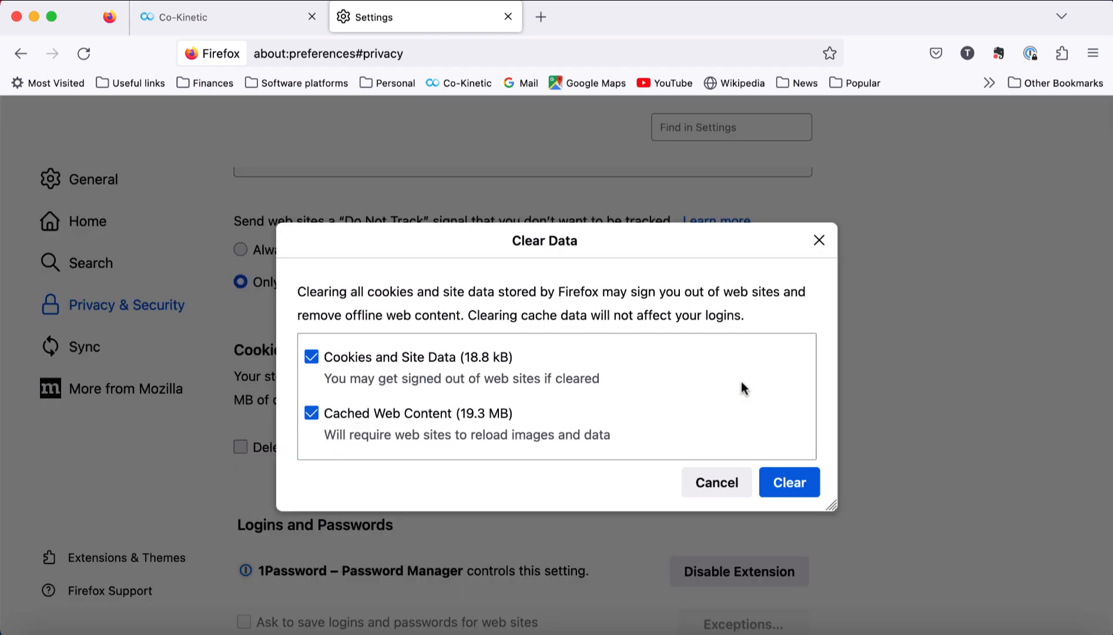
pyautogui.click(782, 483)
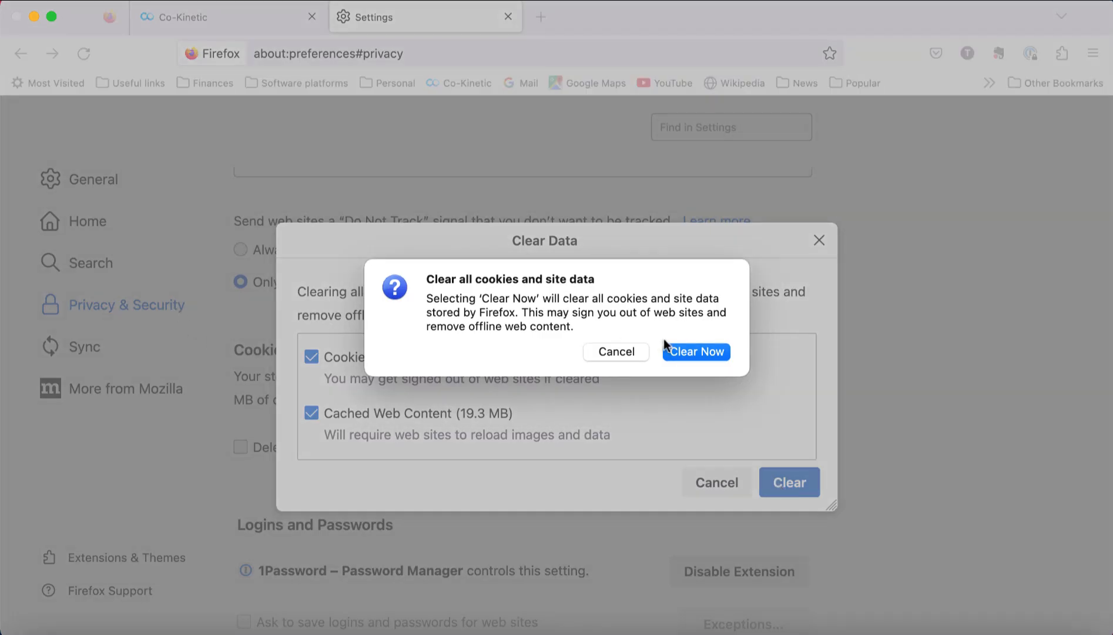
pyautogui.click(707, 354)
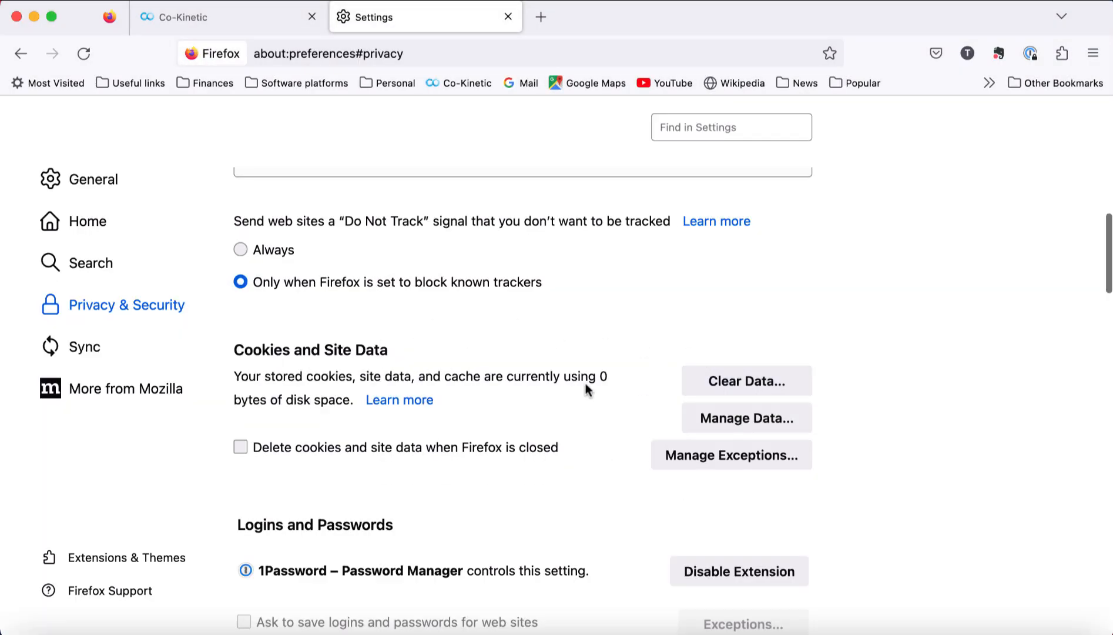
# Step: Close Settings and log in to Co-Kinetic with the autofilled account e-mail and password
pyautogui.click(507, 17)
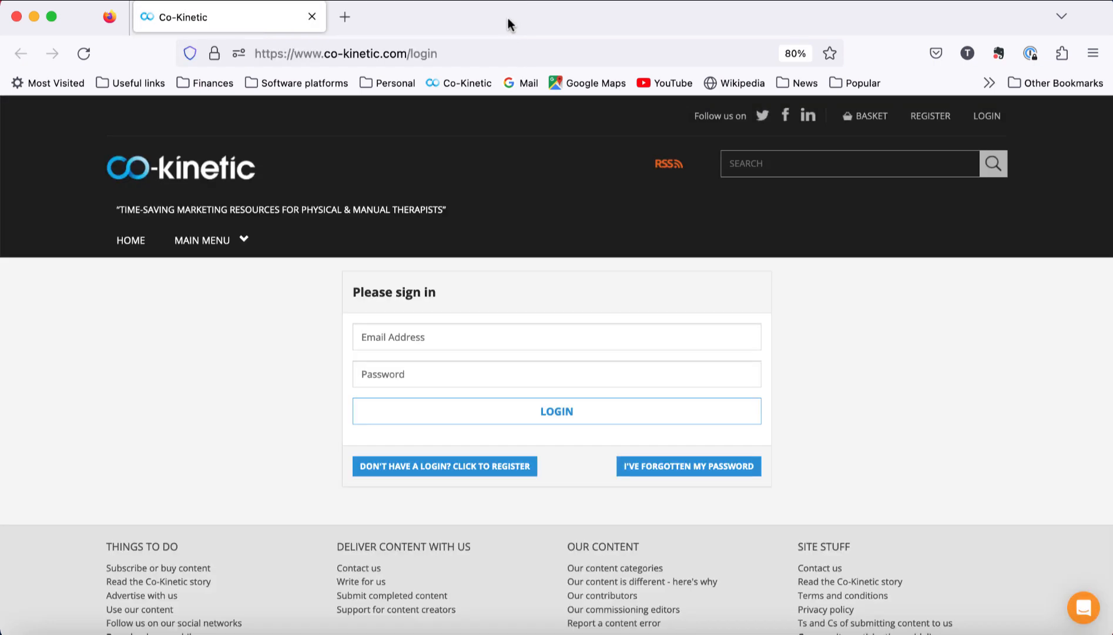
pyautogui.click(412, 340)
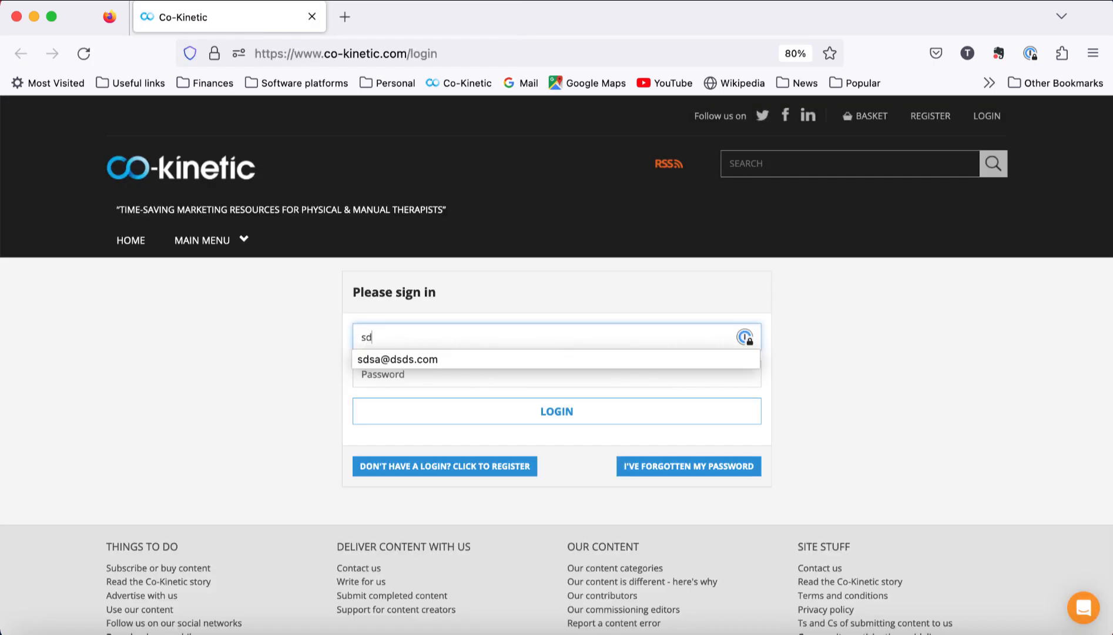
pyautogui.click(413, 358)
pyautogui.click(401, 374)
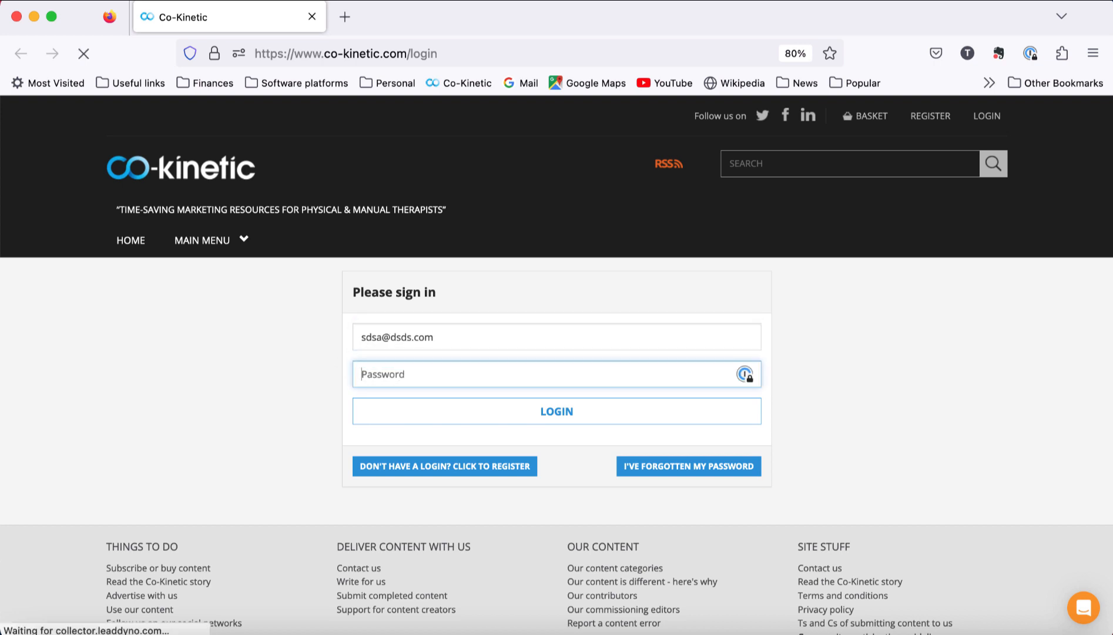
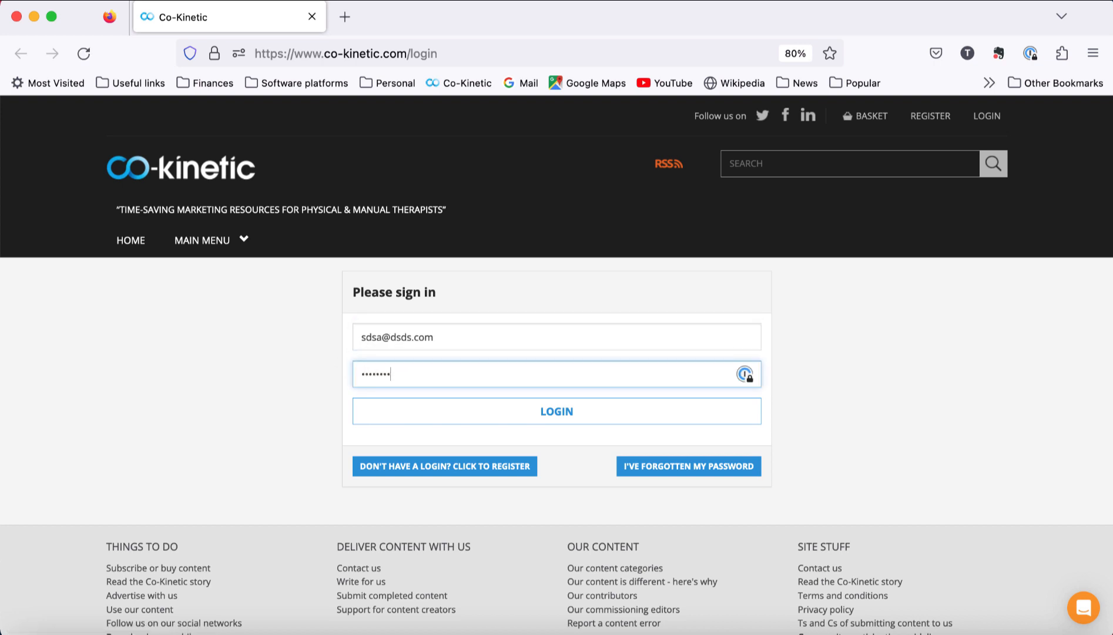
pyautogui.press('Return')
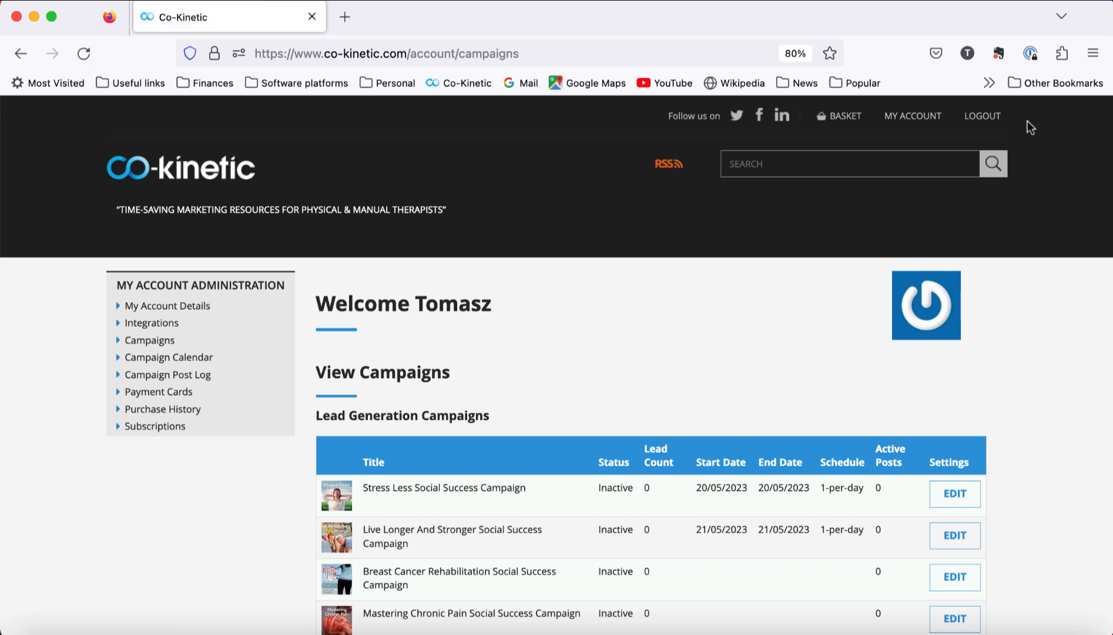
# Step: Open My Account Details in a new first-position tab showing its Branding Details
pyautogui.rightClick(169, 304)
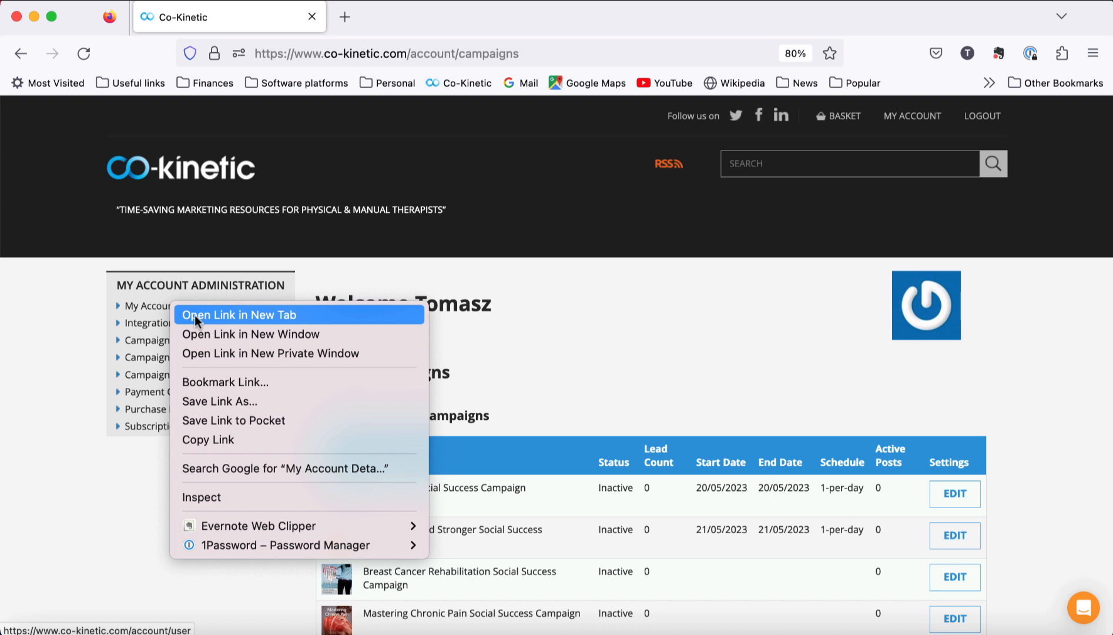
pyautogui.click(194, 315)
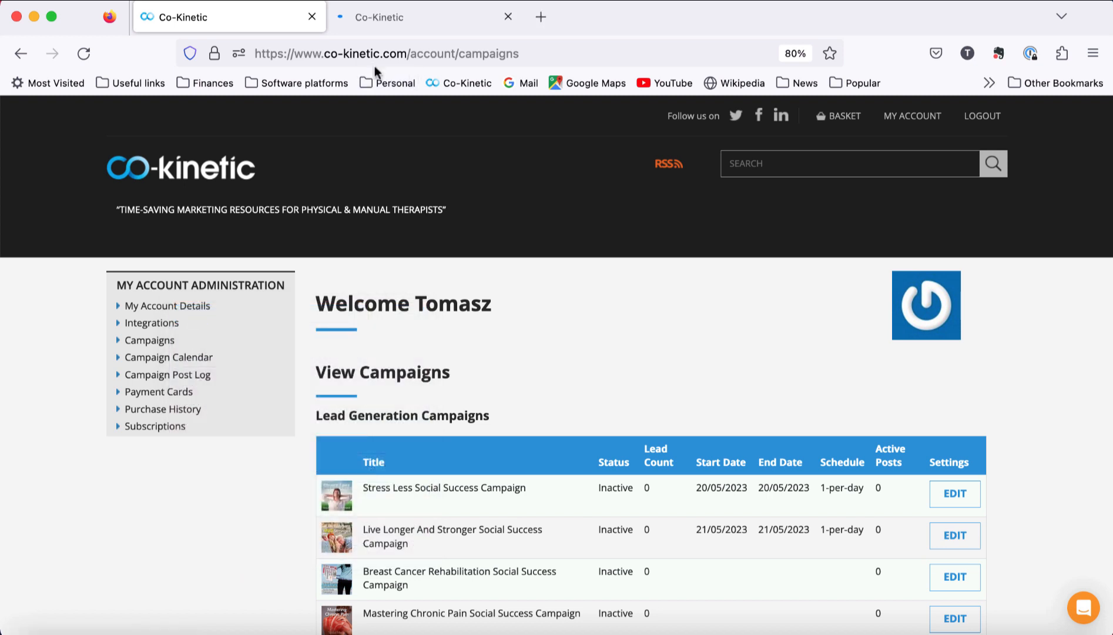
pyautogui.click(385, 26)
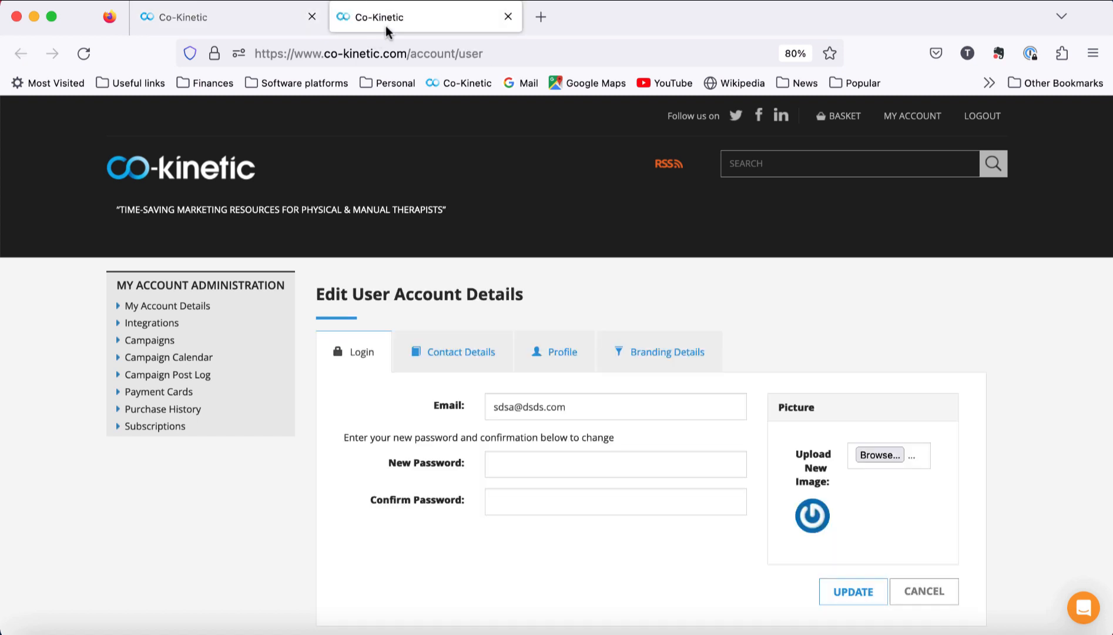
pyautogui.moveTo(385, 25); pyautogui.dragTo(226, 21)
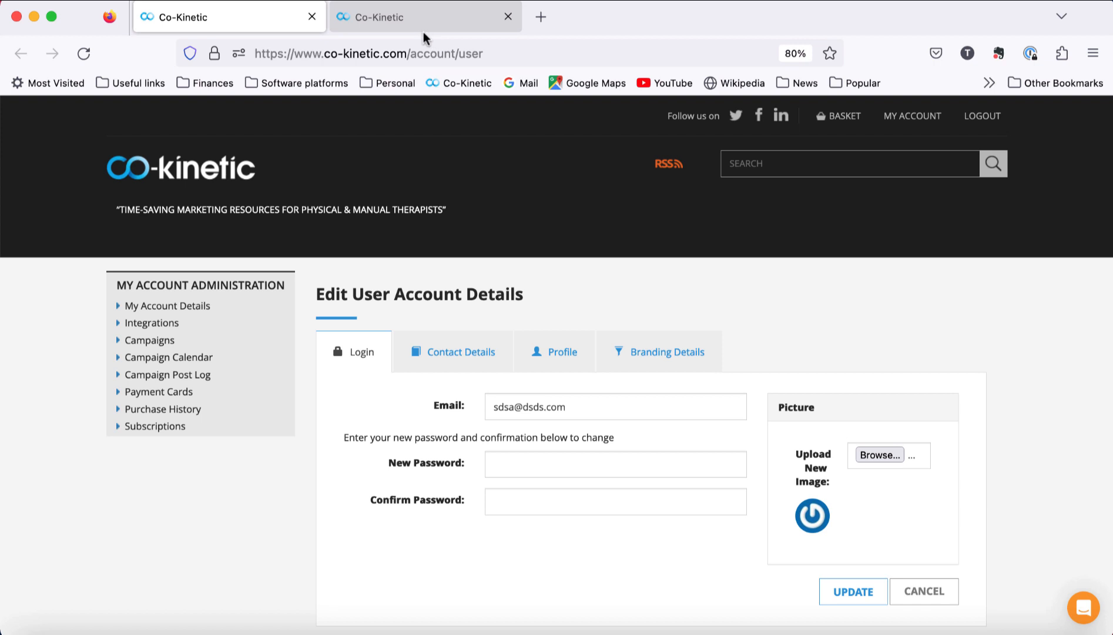
pyautogui.click(662, 363)
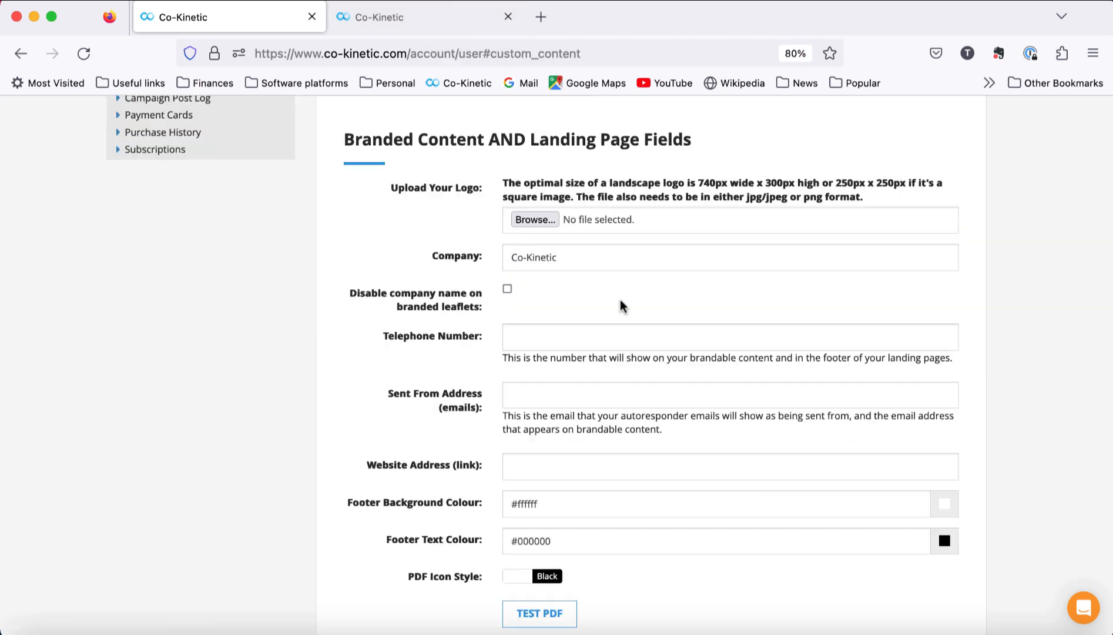
# Step: Open the Breast Cancer Rehabilitation campaign's setup in a separate tab
pyautogui.click(406, 24)
pyautogui.scroll(-5, 556, 364)
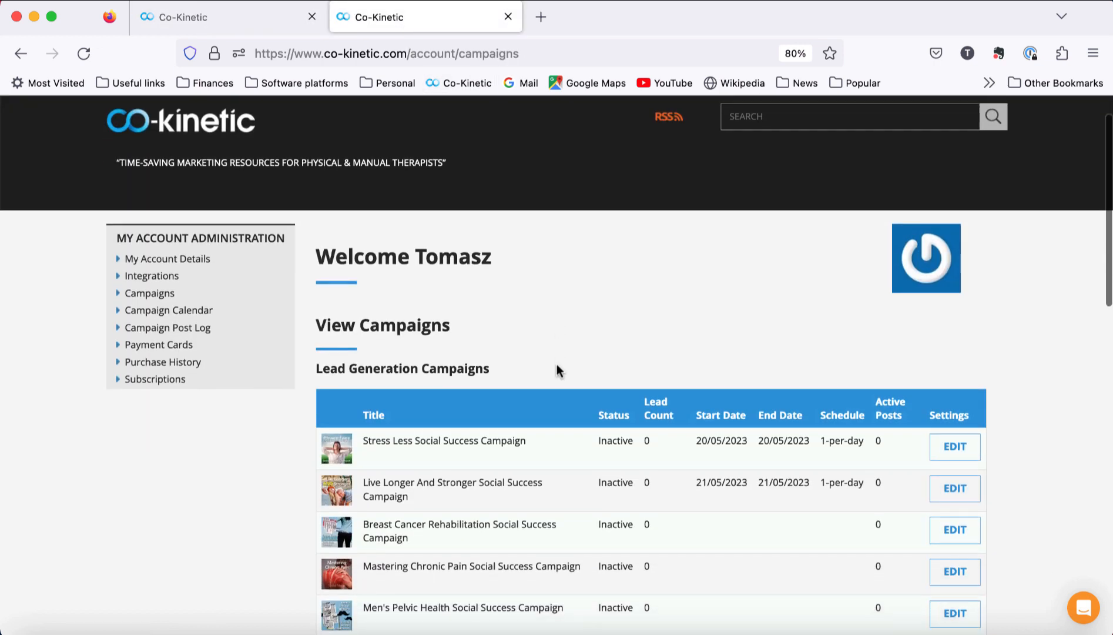
pyautogui.middleClick(954, 407)
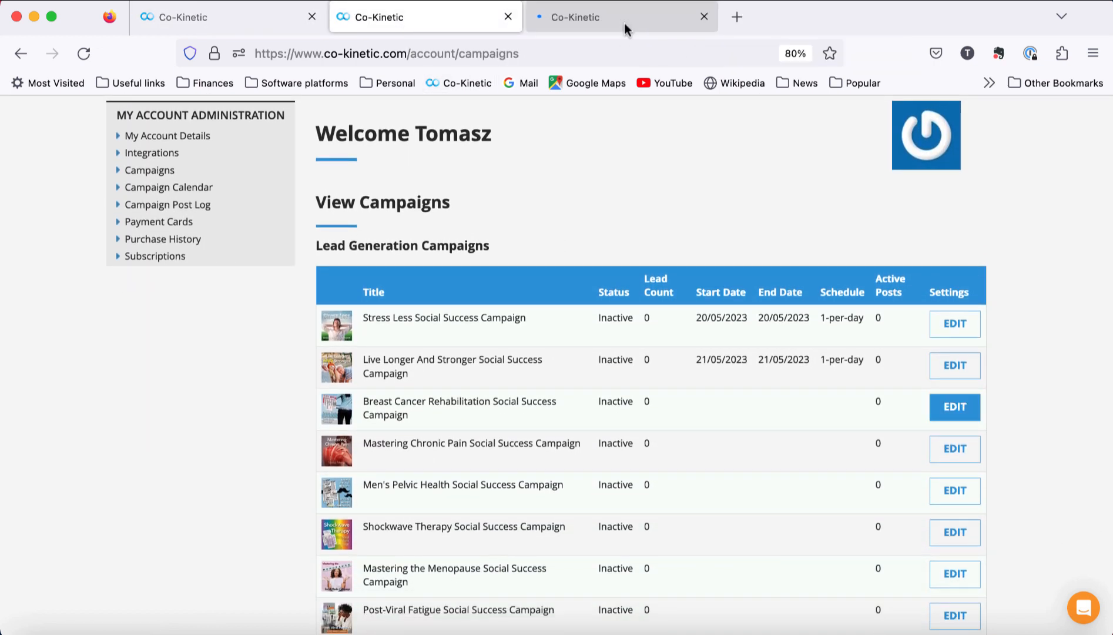
# Step: View the Breast Cancer campaign's PDF list on its Info tab, then return to Branding Details
pyautogui.click(624, 22)
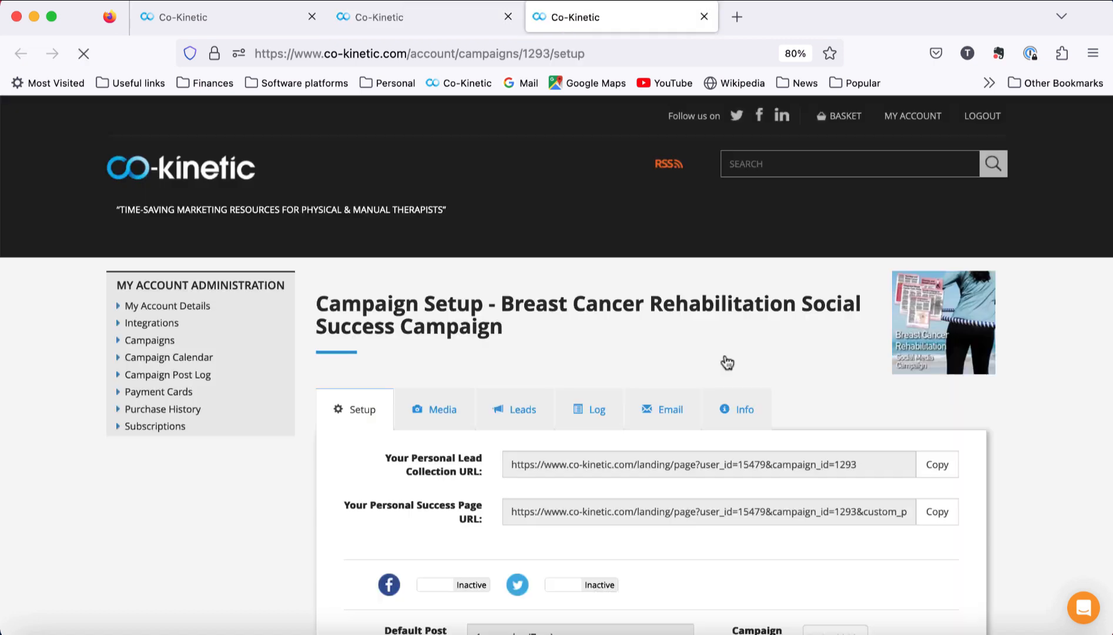
pyautogui.click(740, 408)
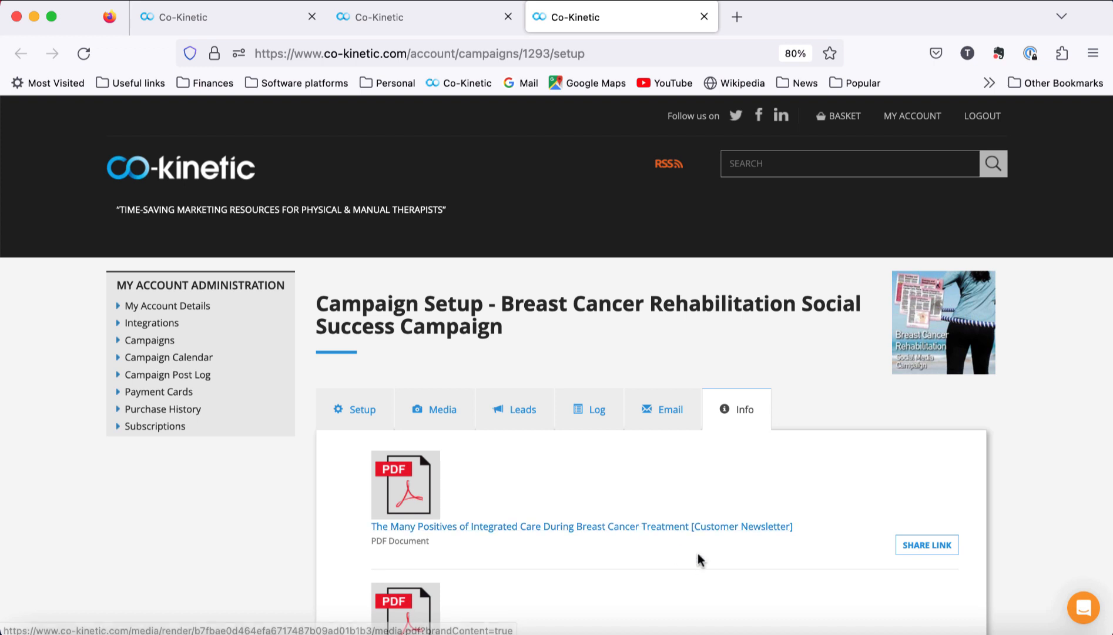
pyautogui.click(210, 19)
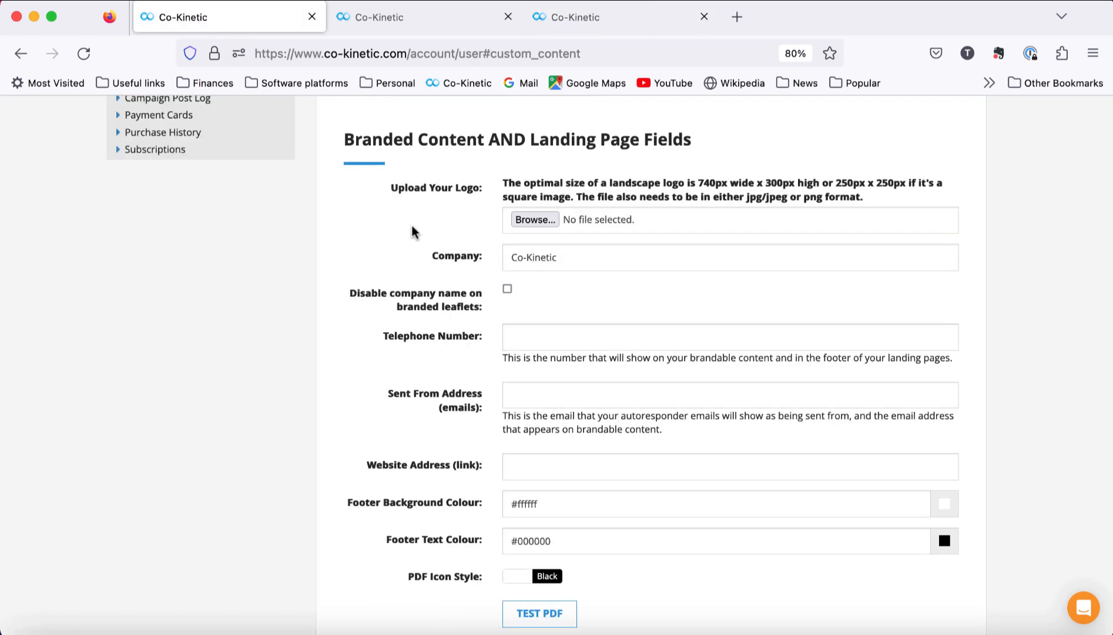
# Step: Attach NickCoyshHR.jpeg from the Logos folder as the uploaded logo
pyautogui.scroll(3, 411, 226)
pyautogui.scroll(-3, 620, 231)
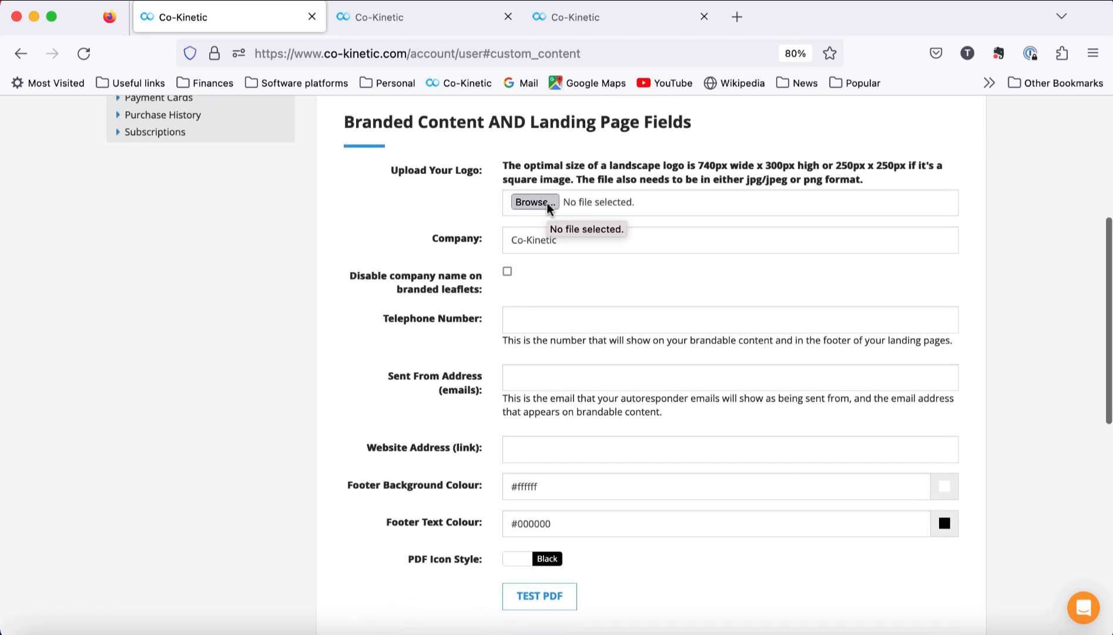
pyautogui.click(547, 203)
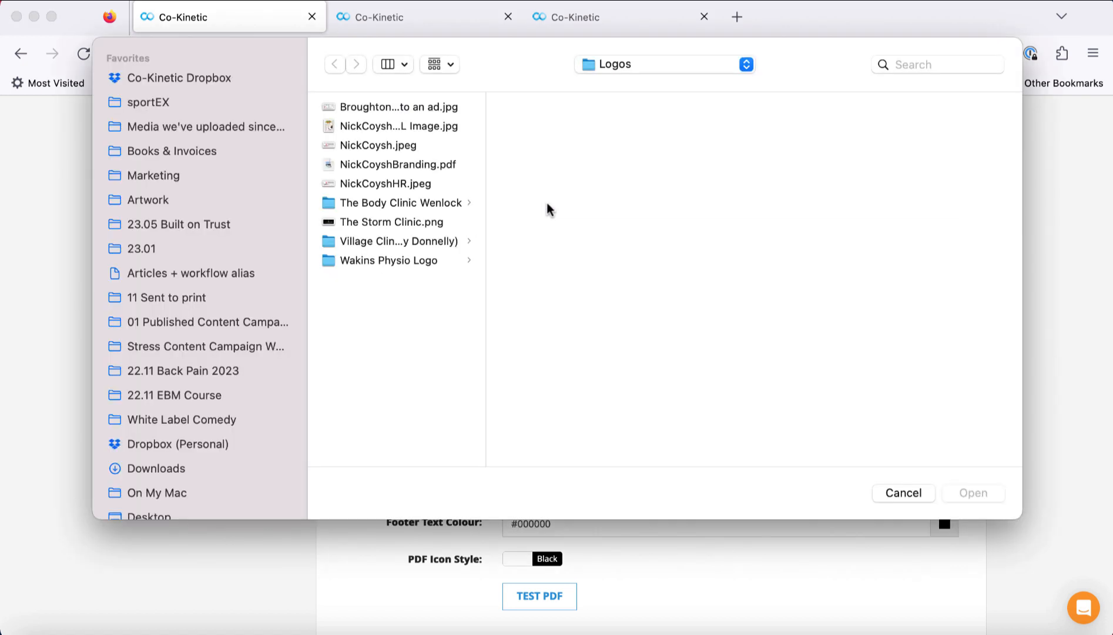
pyautogui.click(401, 187)
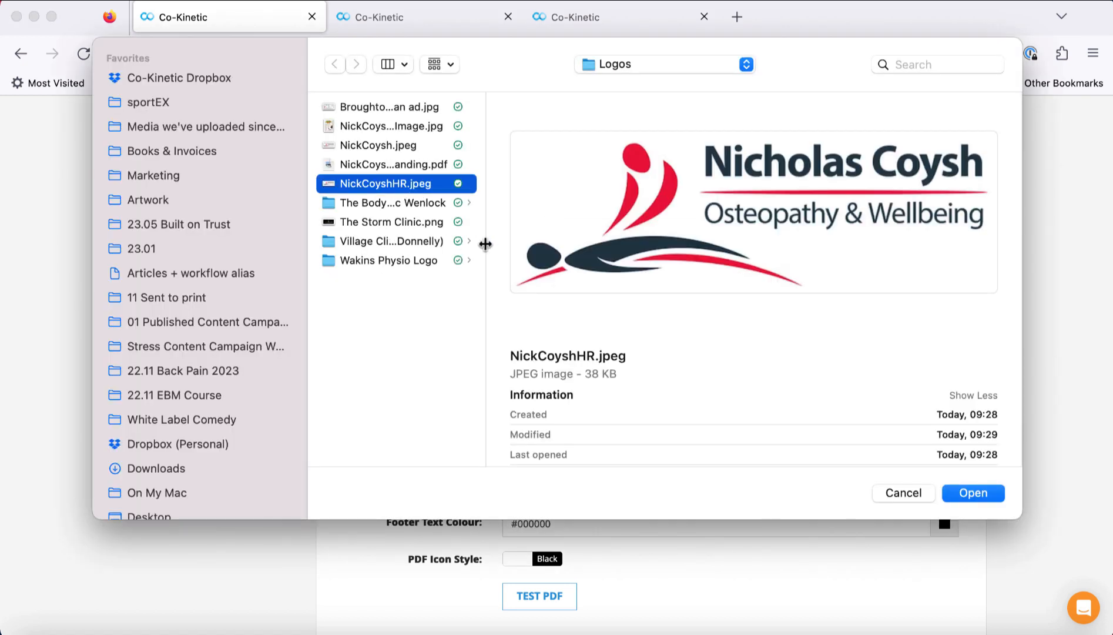
pyautogui.scroll(-1, 958, 405)
pyautogui.scroll(-2, 956, 405)
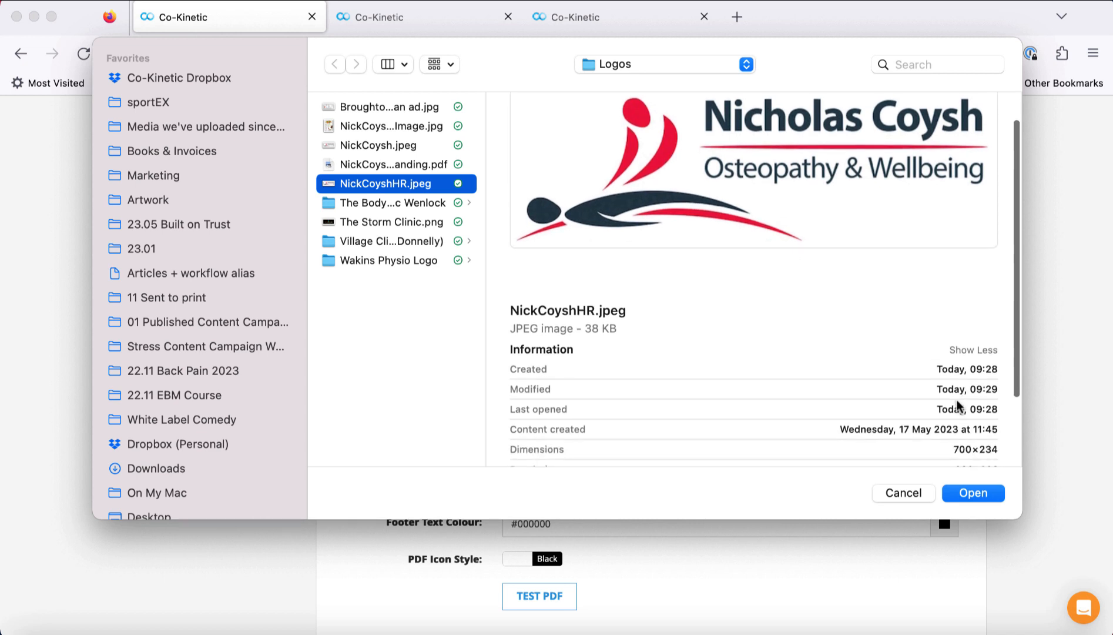
pyautogui.scroll(2, 957, 404)
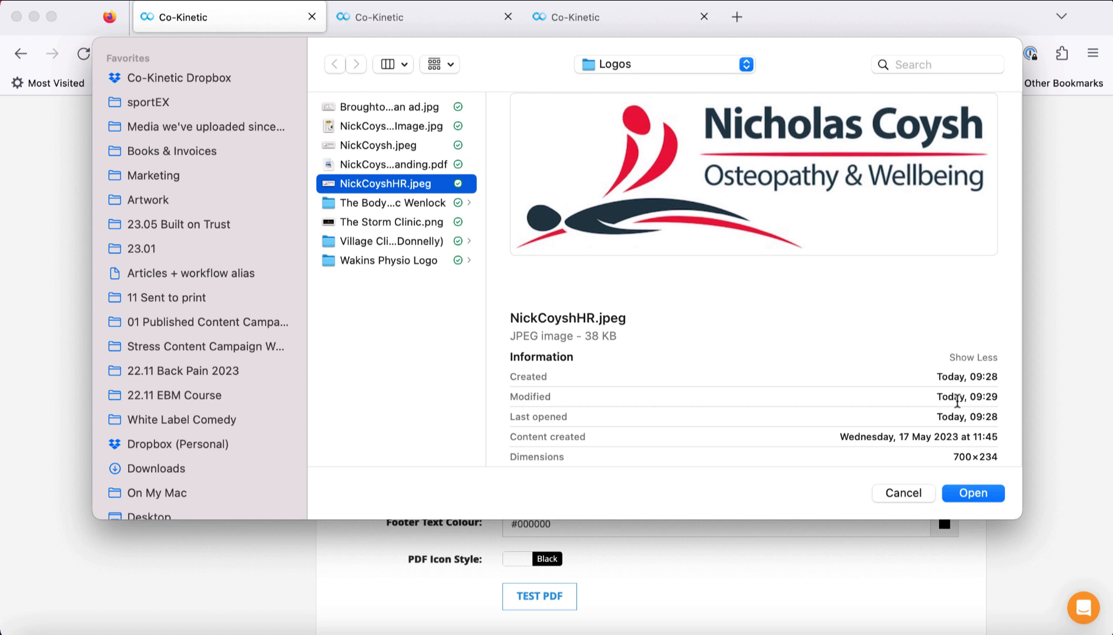
pyautogui.scroll(-2, 957, 401)
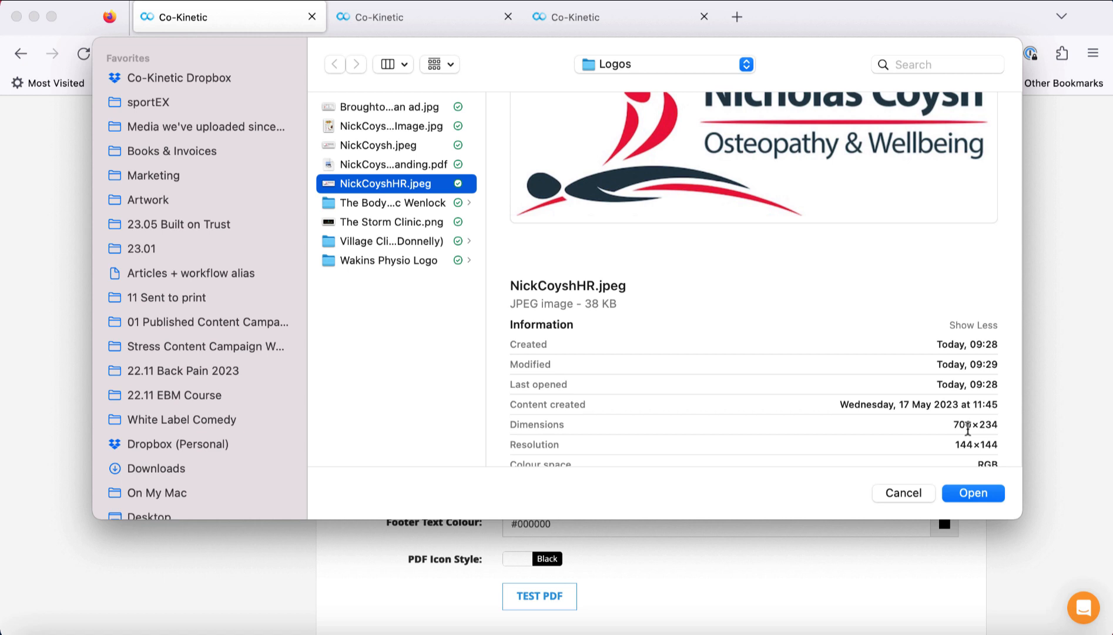
pyautogui.scroll(3, 968, 429)
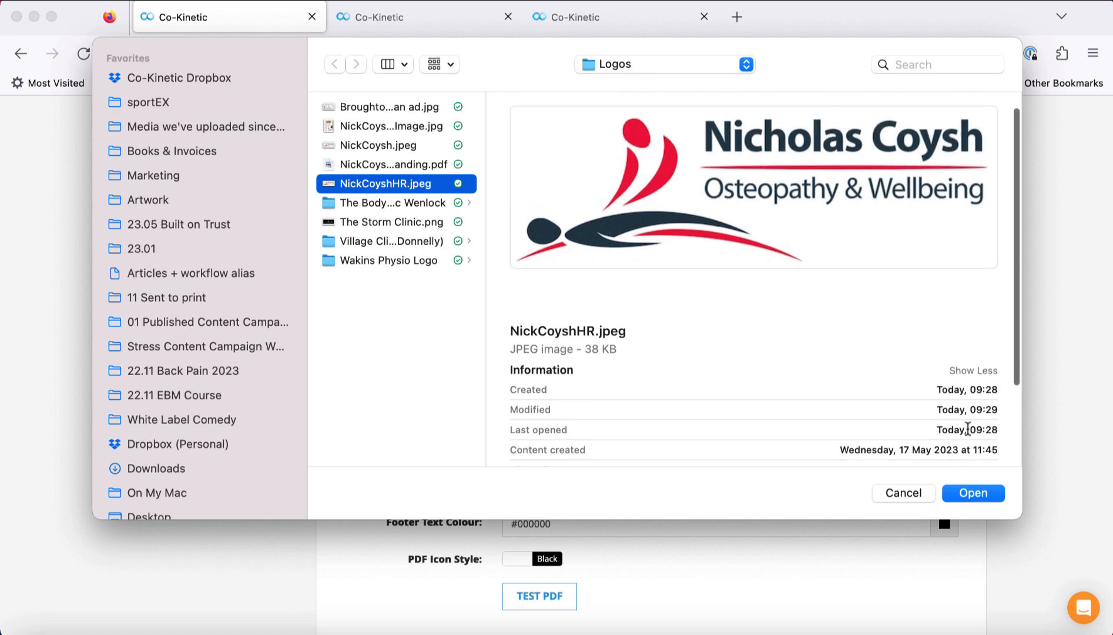
pyautogui.scroll(-4, 929, 426)
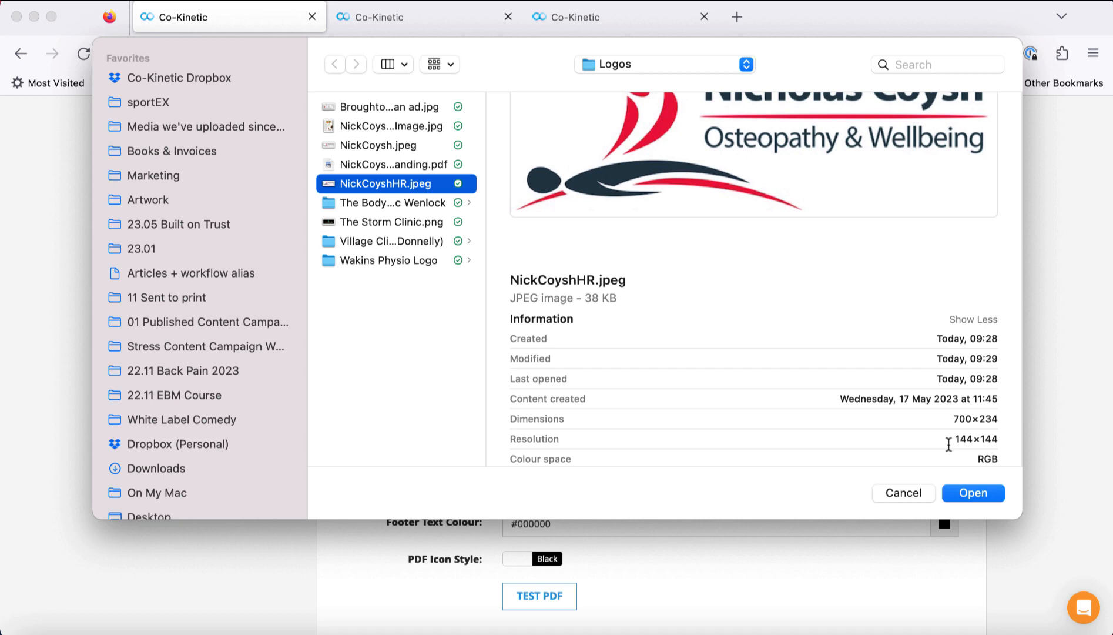
pyautogui.click(985, 497)
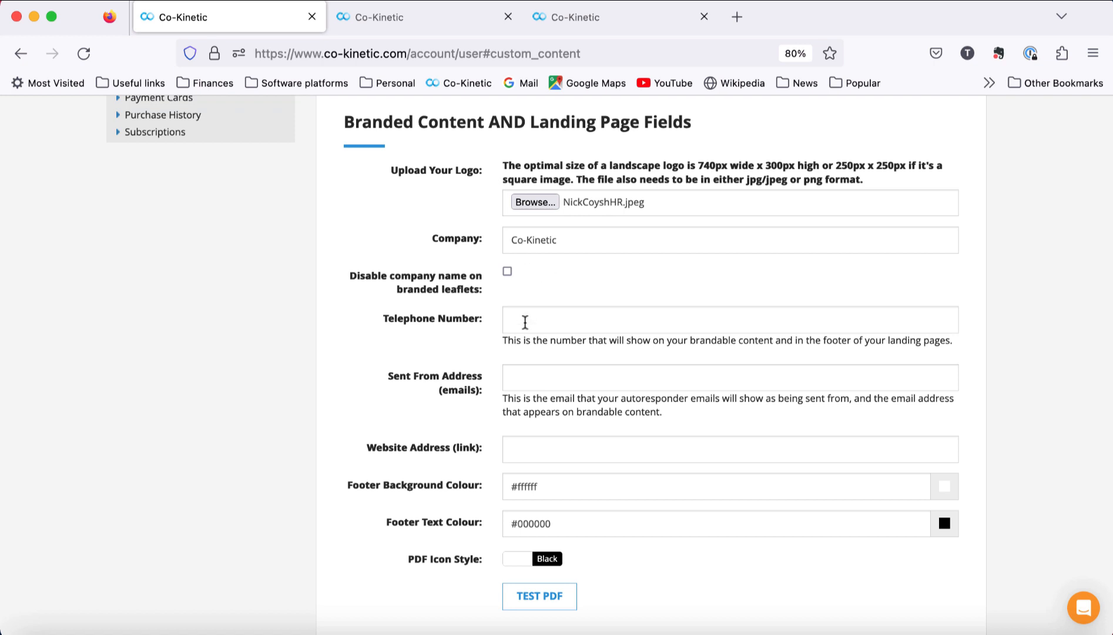
# Step: Fill the telephone number and sender e-mail address from saved autofill suggestions
pyautogui.click(524, 321)
pyautogui.write('0')
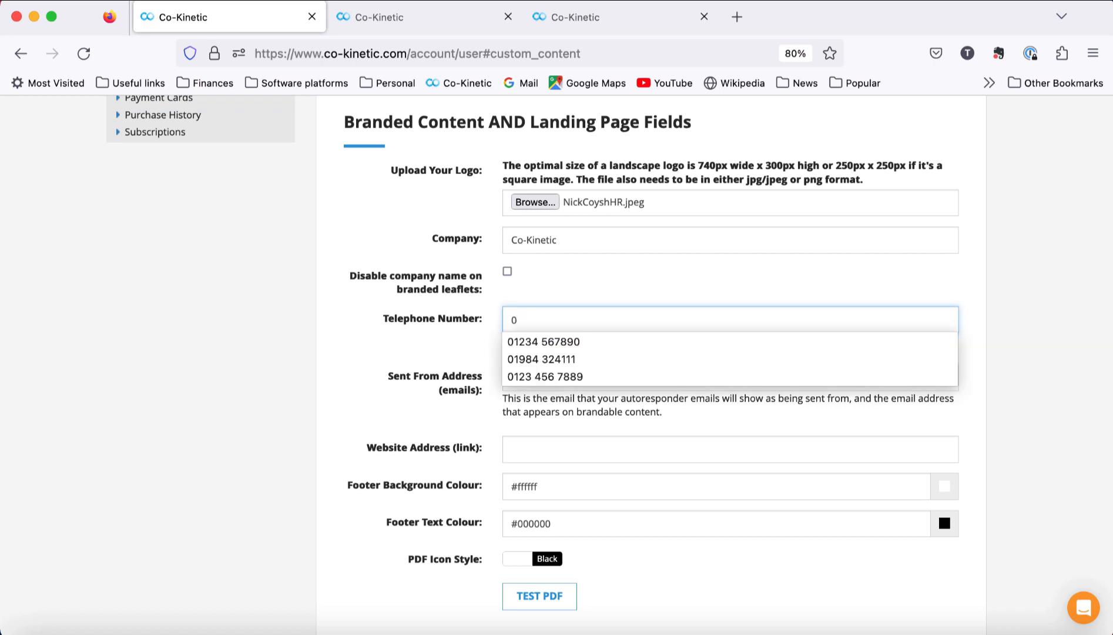
pyautogui.click(536, 344)
pyautogui.click(536, 376)
pyautogui.write('info')
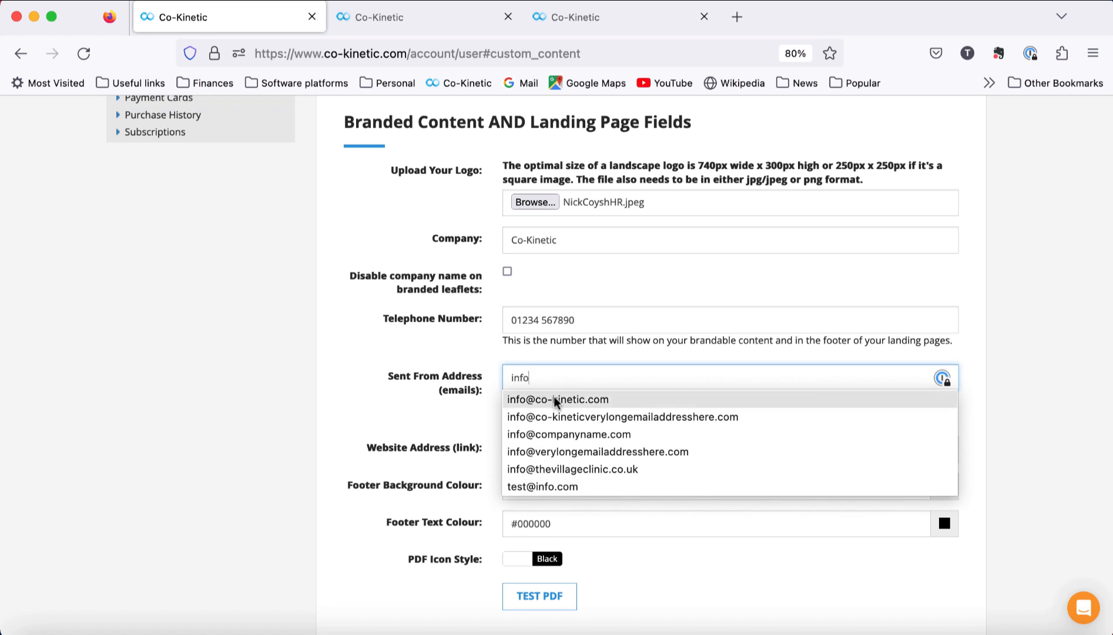
pyautogui.click(521, 399)
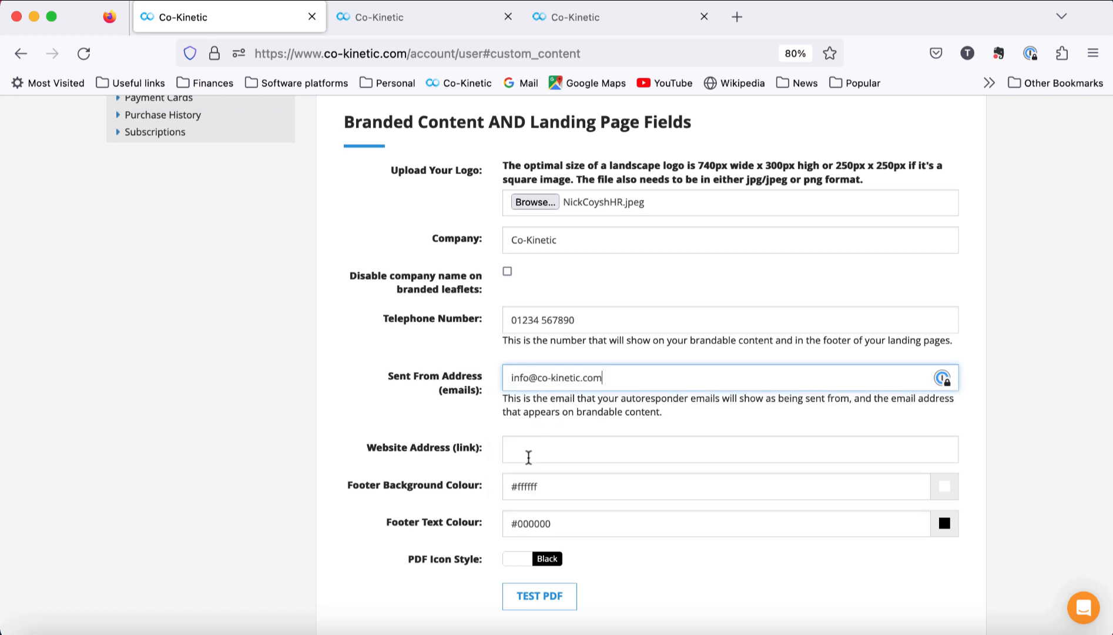
# Step: Set the website to co-kinetic.com and save the branding details with UPDATE
pyautogui.click(529, 457)
pyautogui.write('ww')
pyautogui.press('BackSpace')
pyautogui.press('BackSpace')
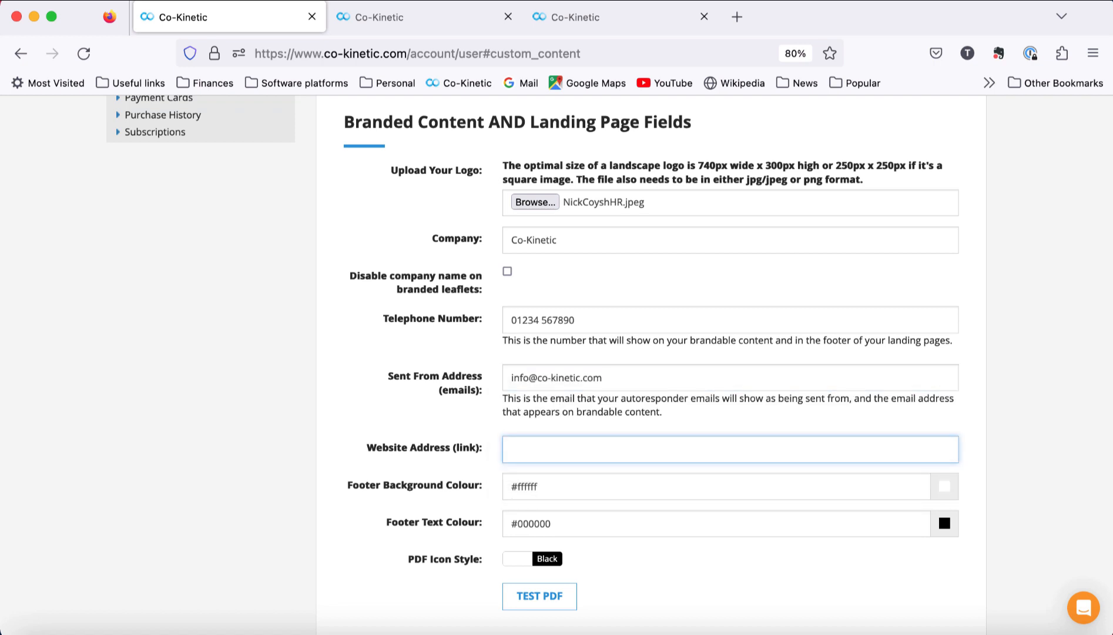
pyautogui.write('co-kinetic.com')
pyautogui.scroll(-3, 652, 579)
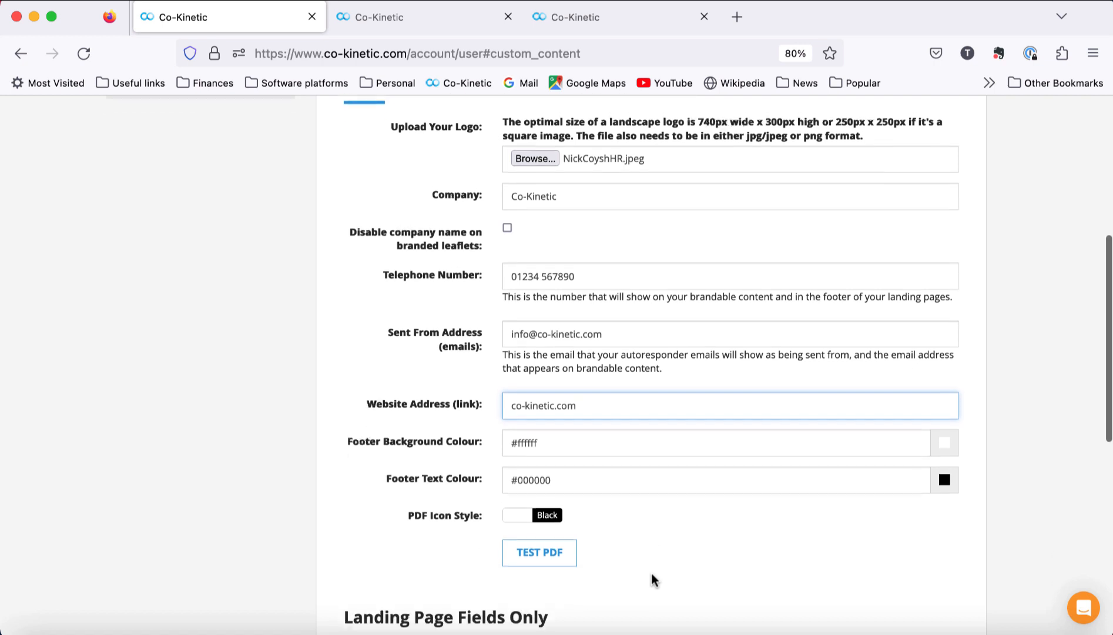
pyautogui.scroll(-3, 653, 579)
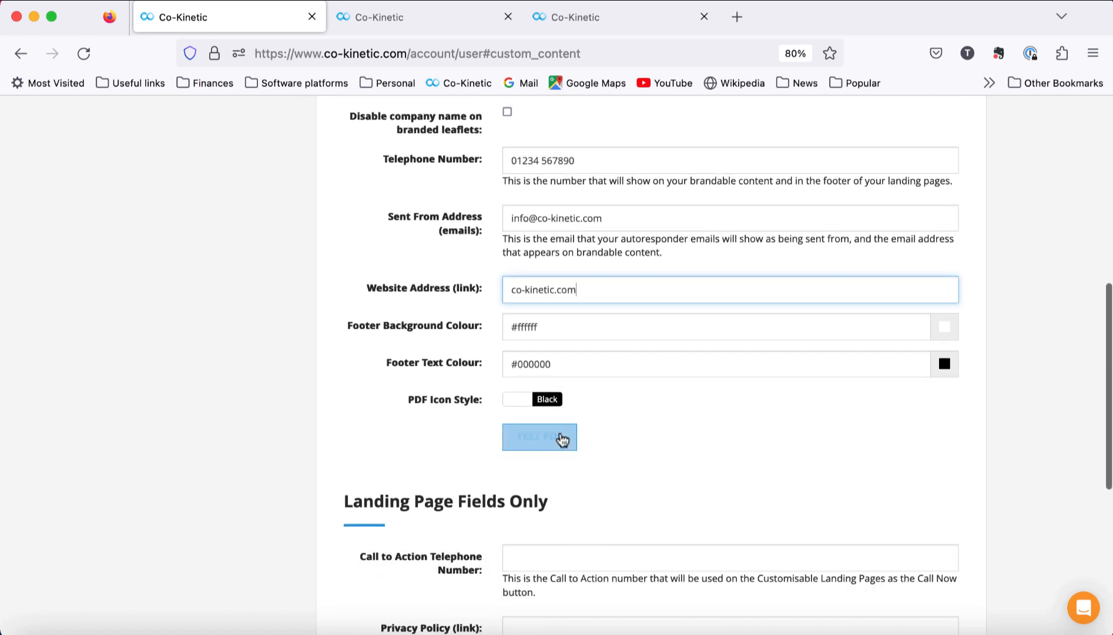
pyautogui.scroll(-8, 690, 480)
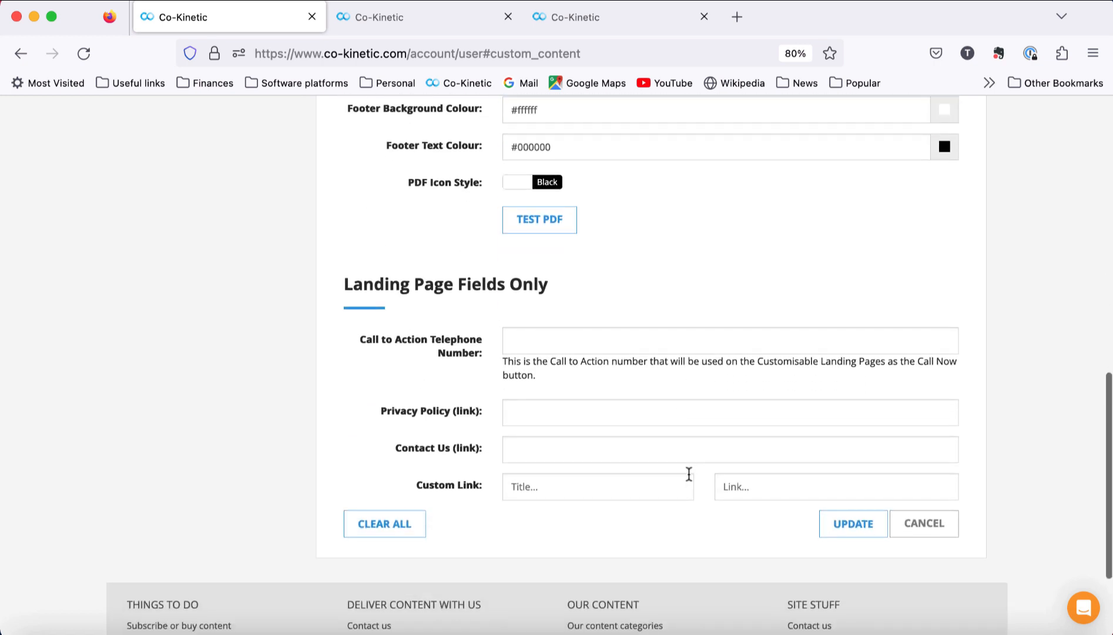
pyautogui.click(850, 528)
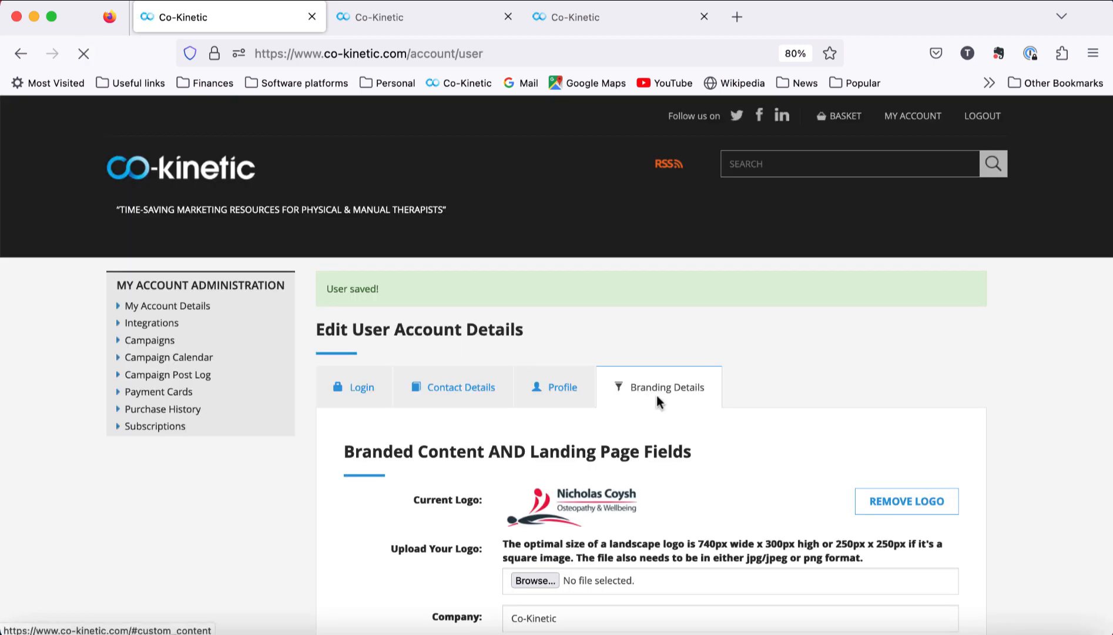
# Step: Review the saved Branding Details form, then return to the Breast Cancer campaign setup tab
pyautogui.scroll(-1, 703, 455)
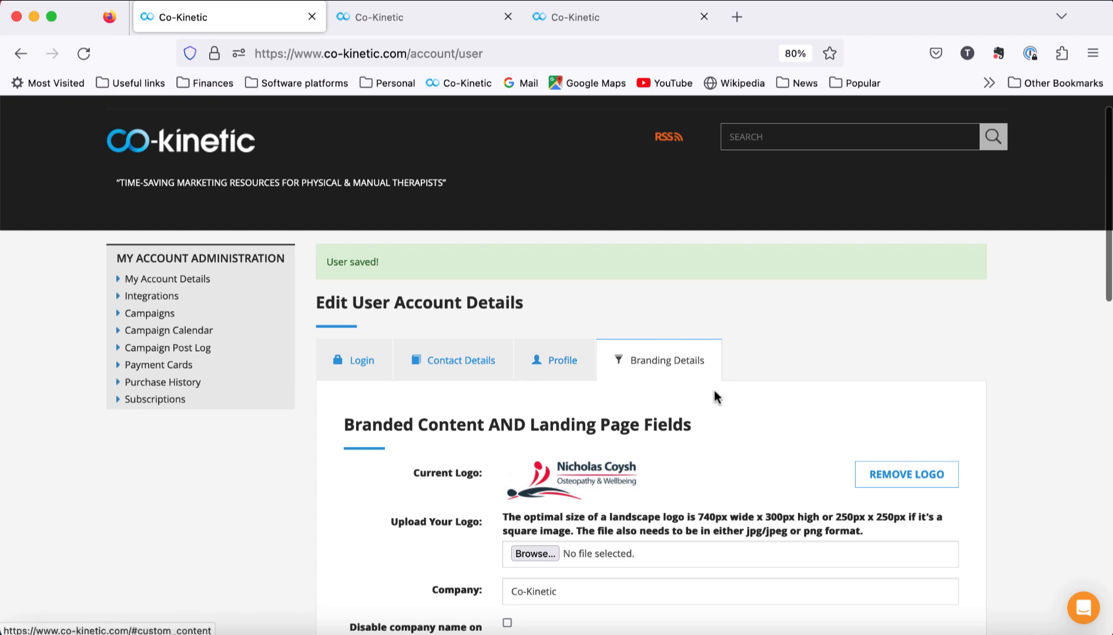
pyautogui.scroll(-4, 714, 390)
pyautogui.scroll(-2, 714, 389)
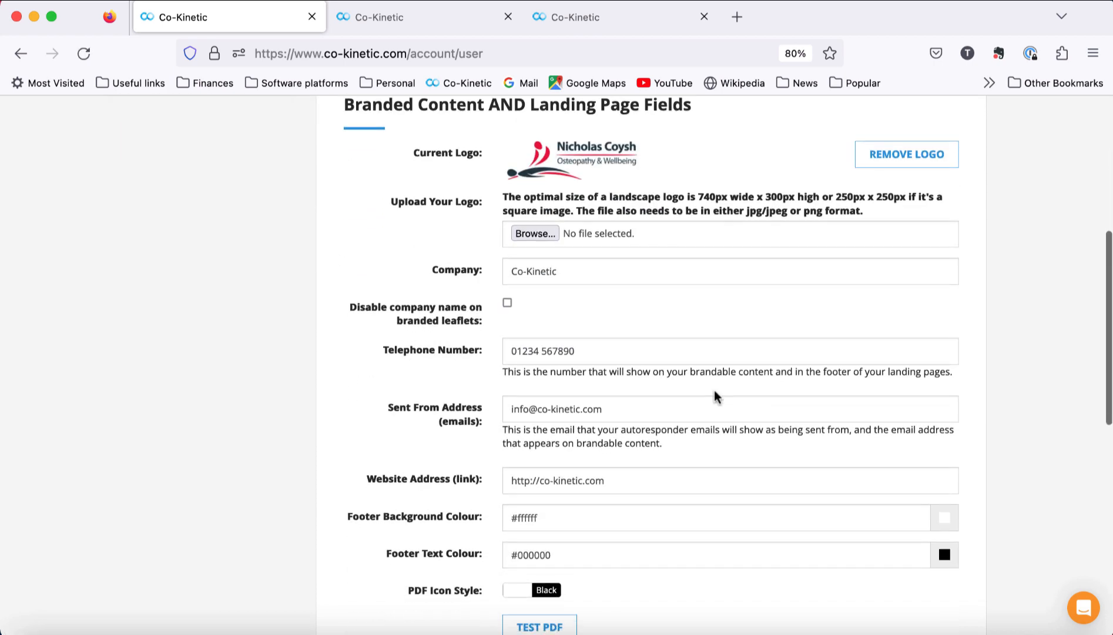
pyautogui.scroll(2, 627, 303)
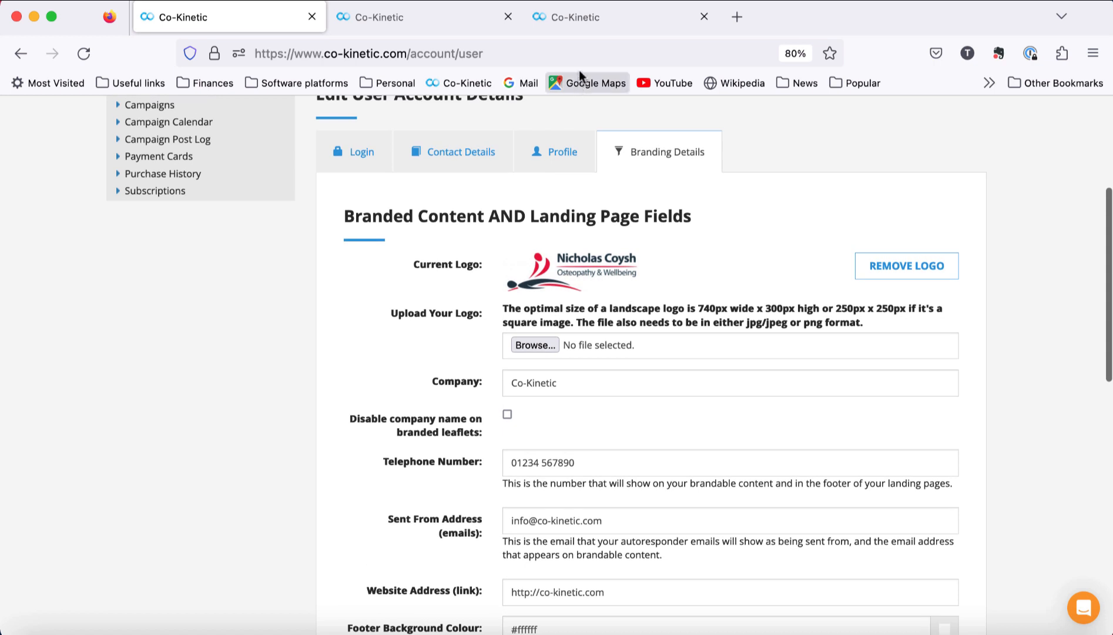
pyautogui.click(578, 22)
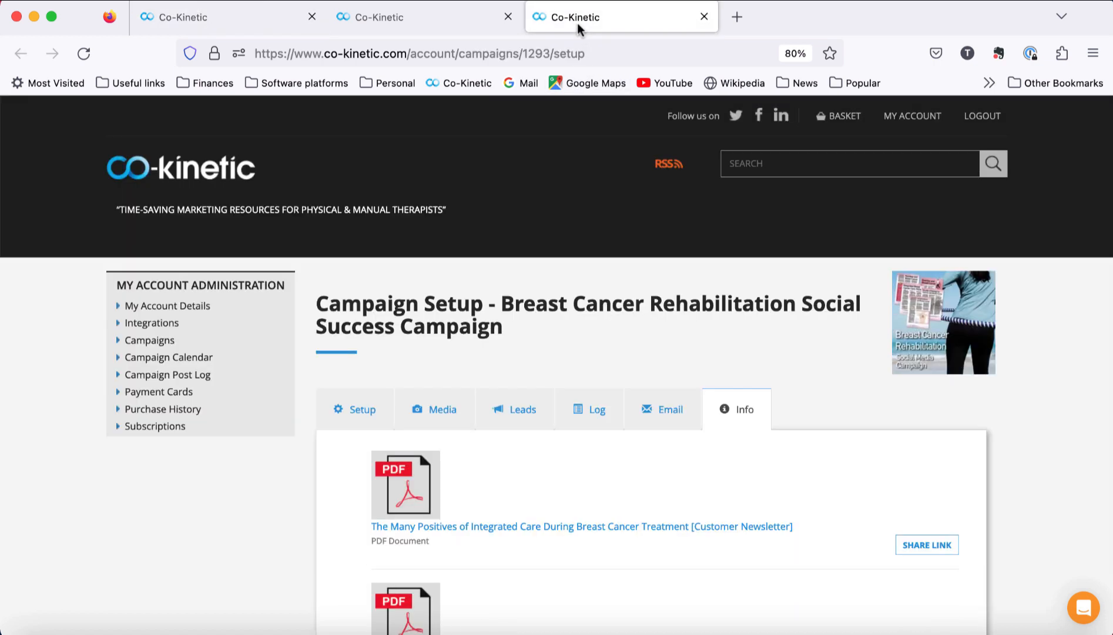
# Step: Open the Integrated Care customer newsletter PDF to check its branded footer, then return to branding settings
pyautogui.scroll(-2, 615, 387)
pyautogui.click(611, 452)
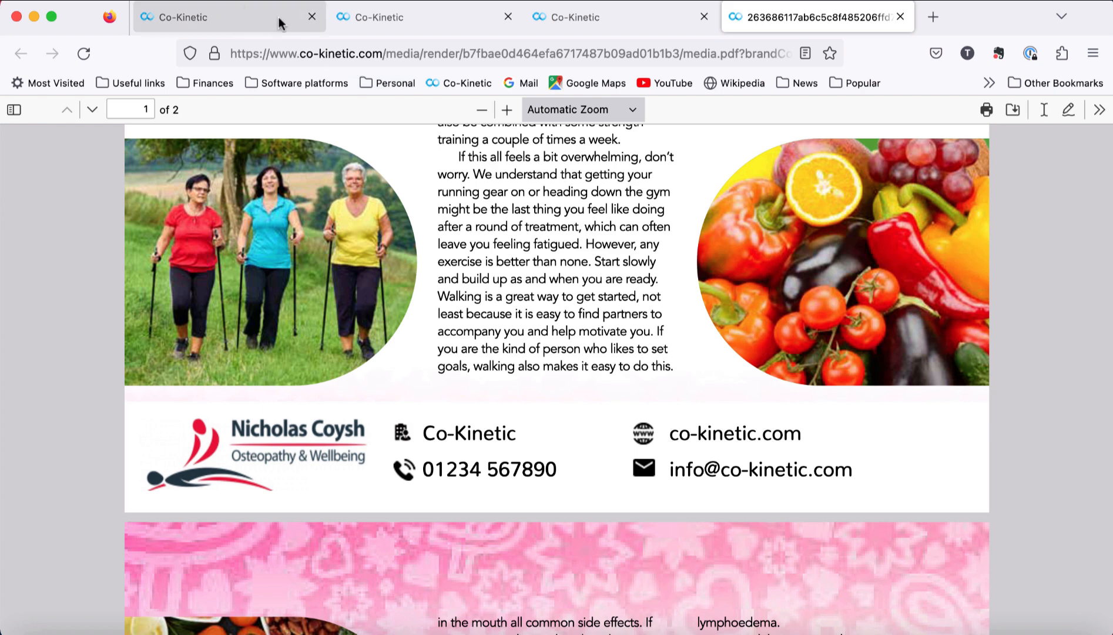
pyautogui.click(243, 21)
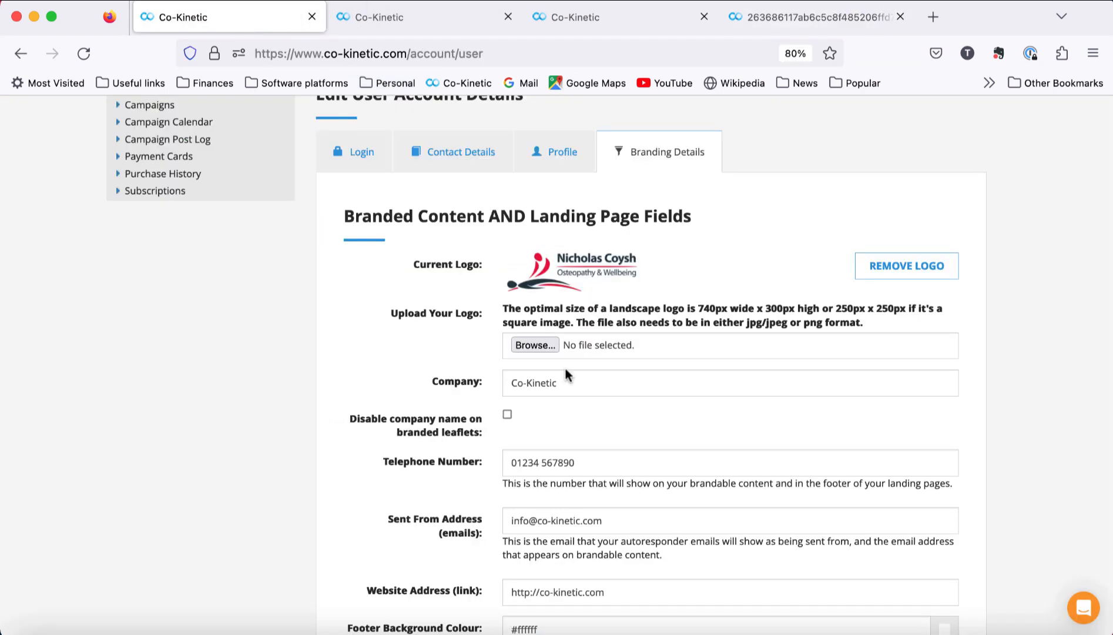
# Step: Recheck the newsletter PDF preview, then go back to the account branding settings
pyautogui.scroll(-3, 565, 371)
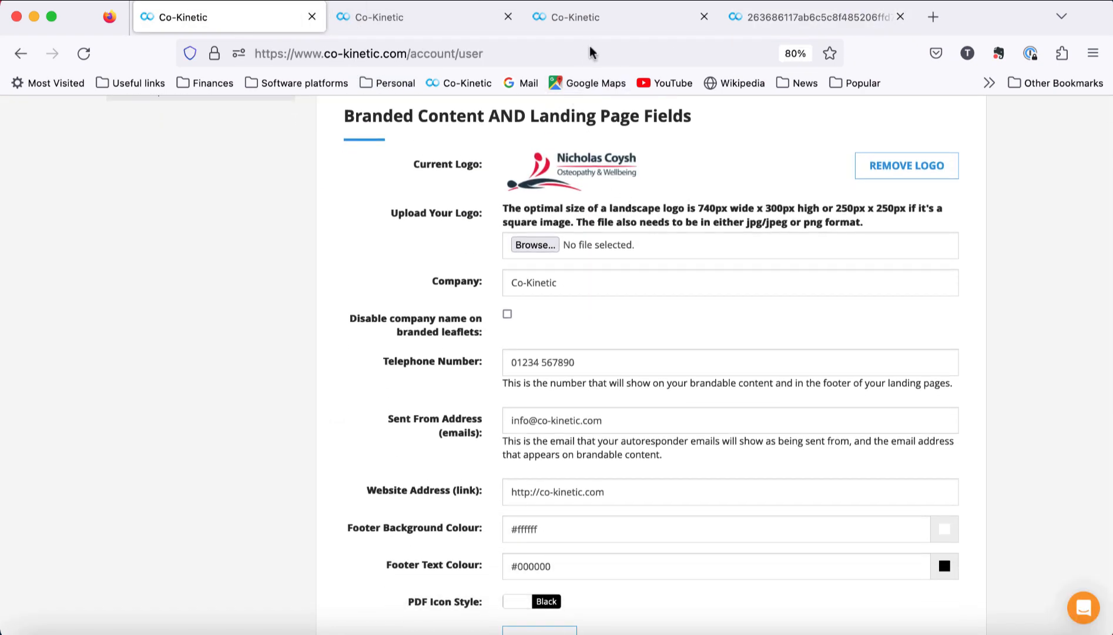
pyautogui.click(785, 17)
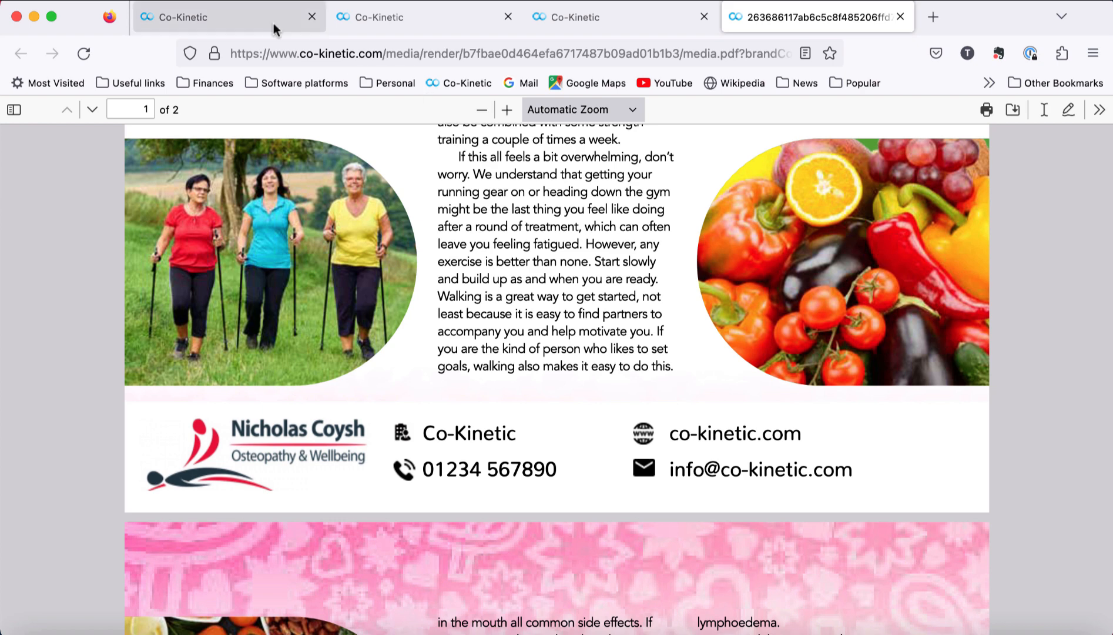
pyautogui.click(244, 21)
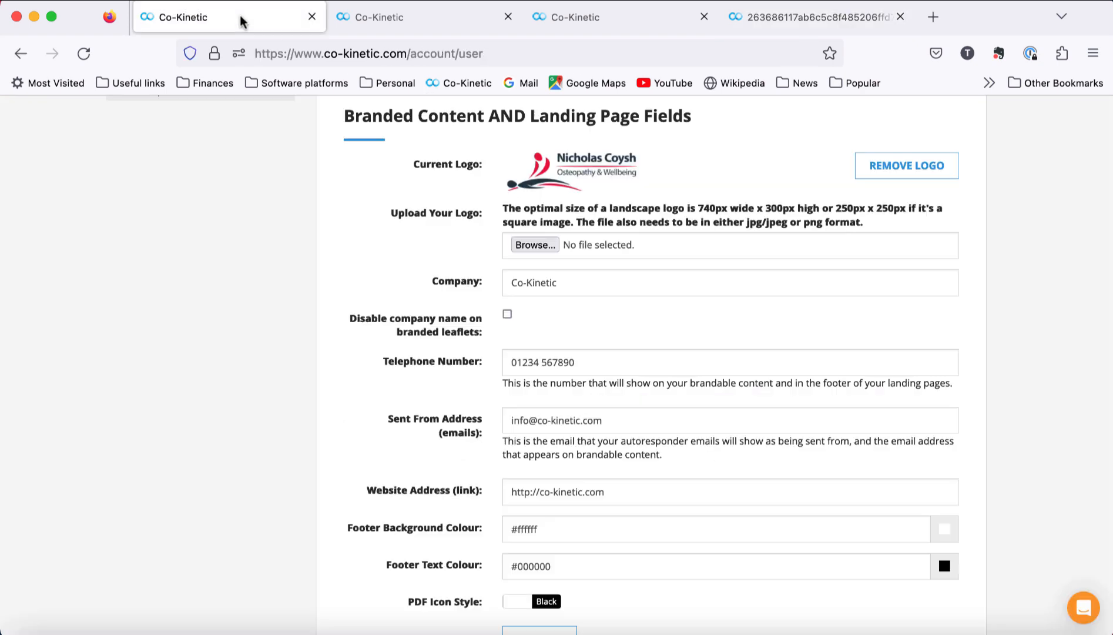
# Step: Tick 'Disable company name on branded leaflets', replace the sender e-mail with a longer address, and save
pyautogui.click(508, 316)
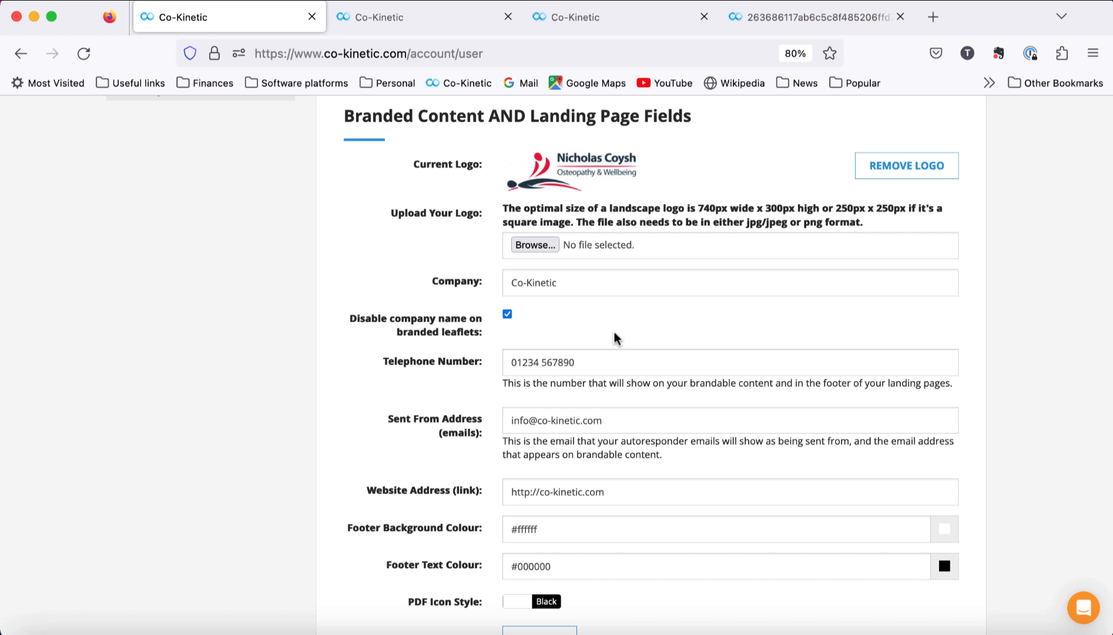
pyautogui.click(582, 420)
pyautogui.write('withlongermeail')
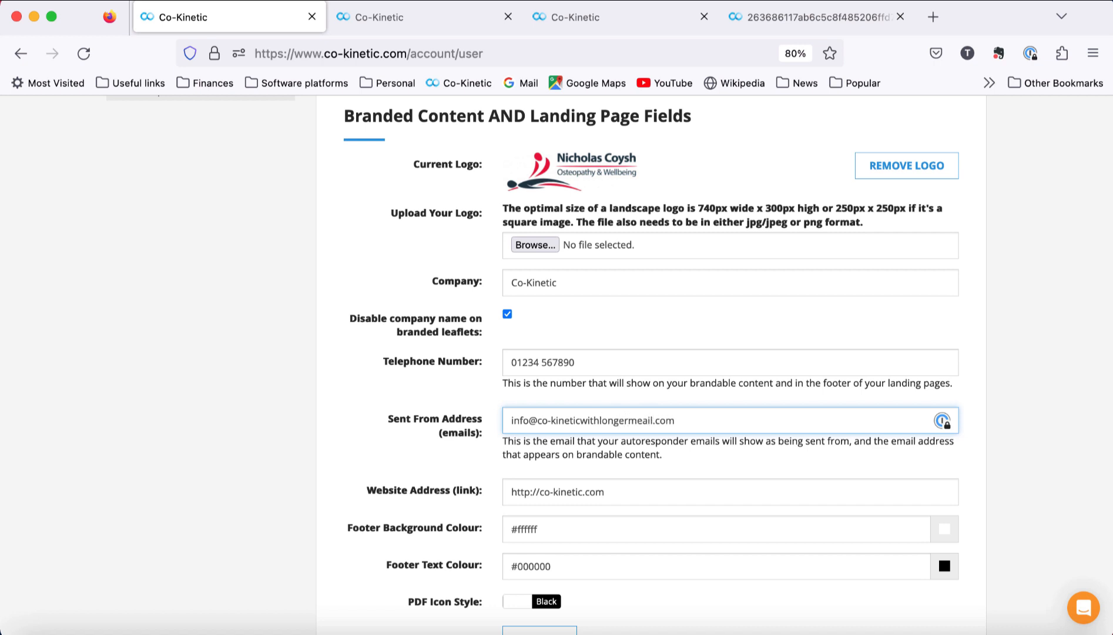
pyautogui.press('BackSpace')
pyautogui.press('BackSpace')
pyautogui.press('BackSpace')
pyautogui.press('BackSpace')
pyautogui.write('mail')
pyautogui.press('Return')
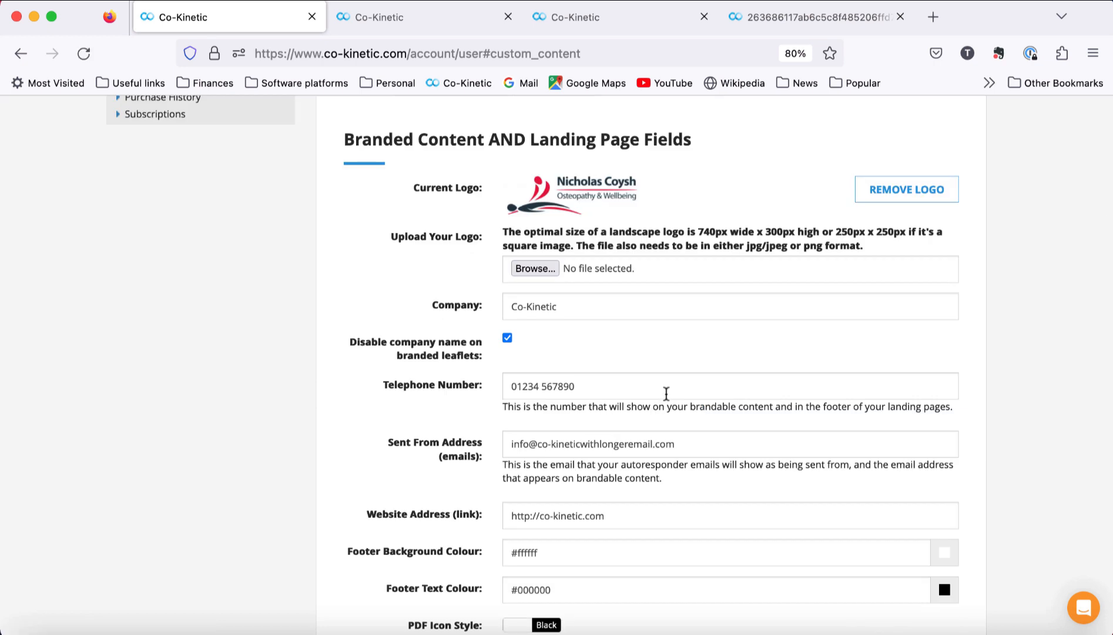
# Step: Check the Nutrition and Breast Cancer leaflet PDF footer shows the longer e-mail without the company name
pyautogui.click(624, 21)
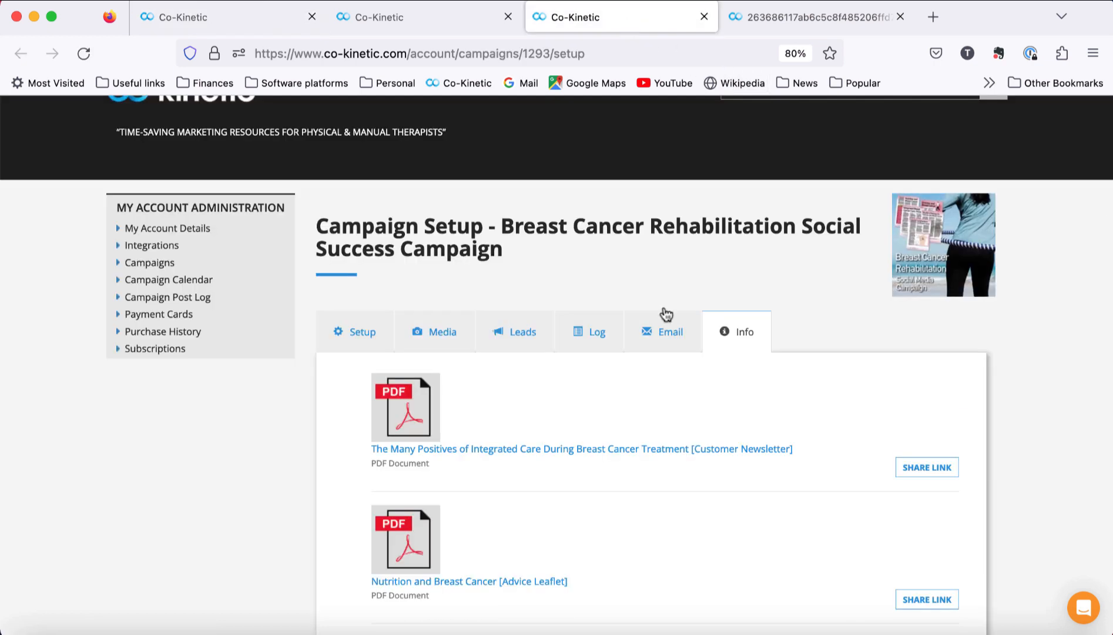
pyautogui.scroll(-3, 677, 423)
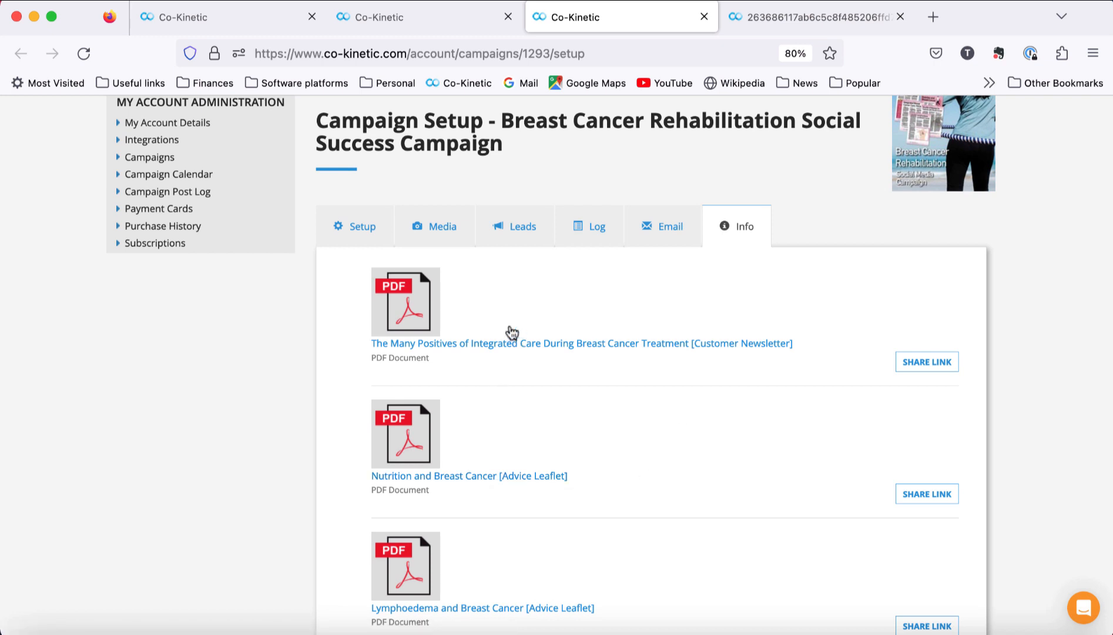
pyautogui.click(494, 477)
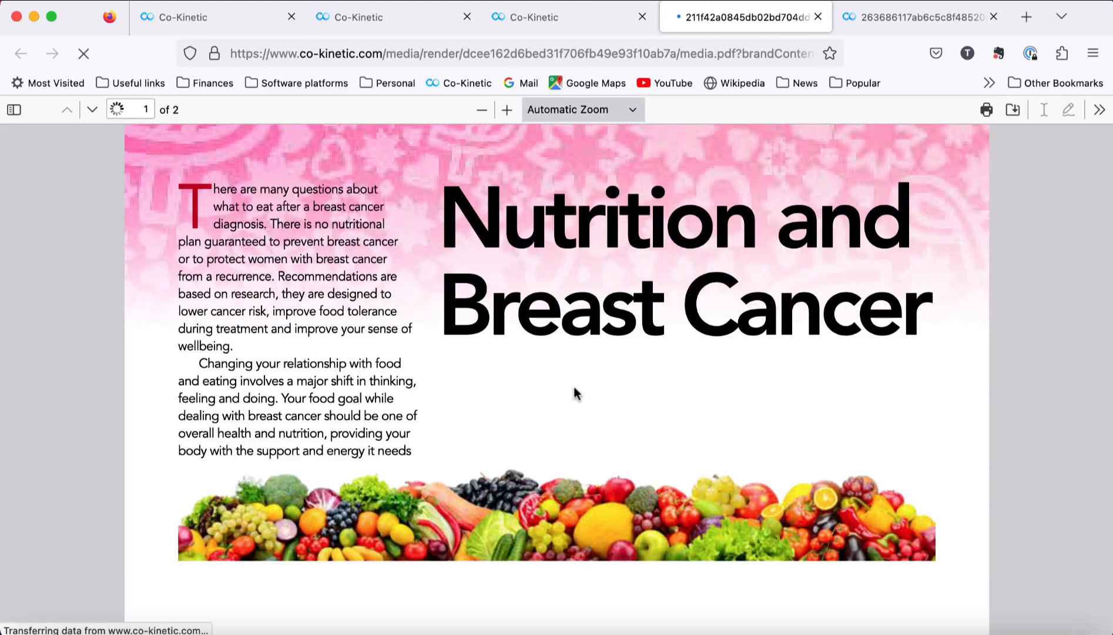
pyautogui.scroll(-15, 574, 386)
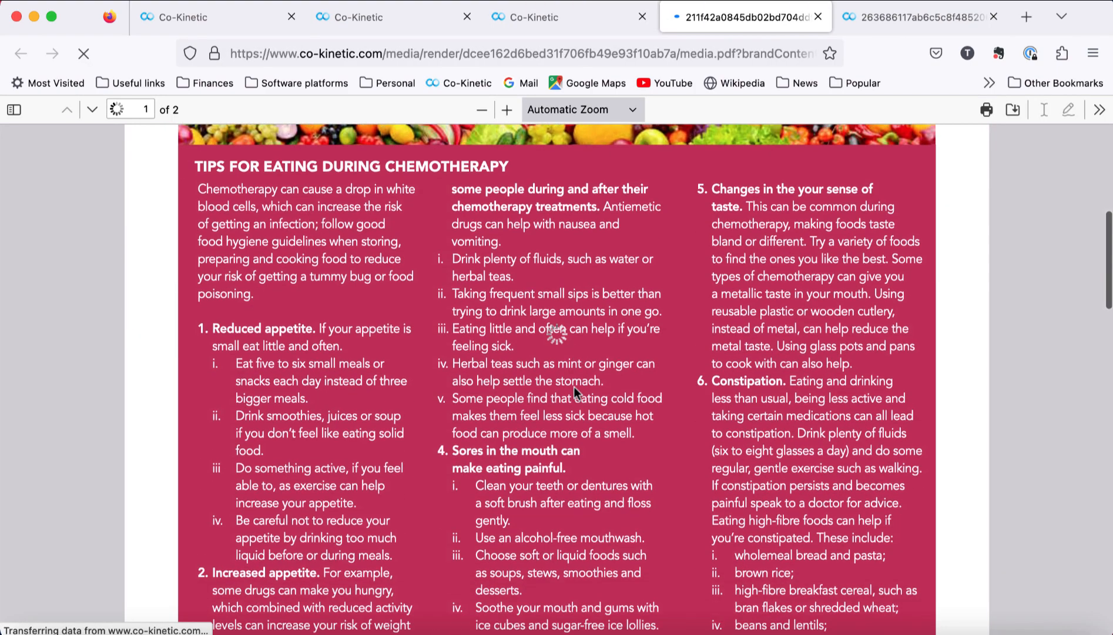
pyautogui.scroll(-1, 574, 388)
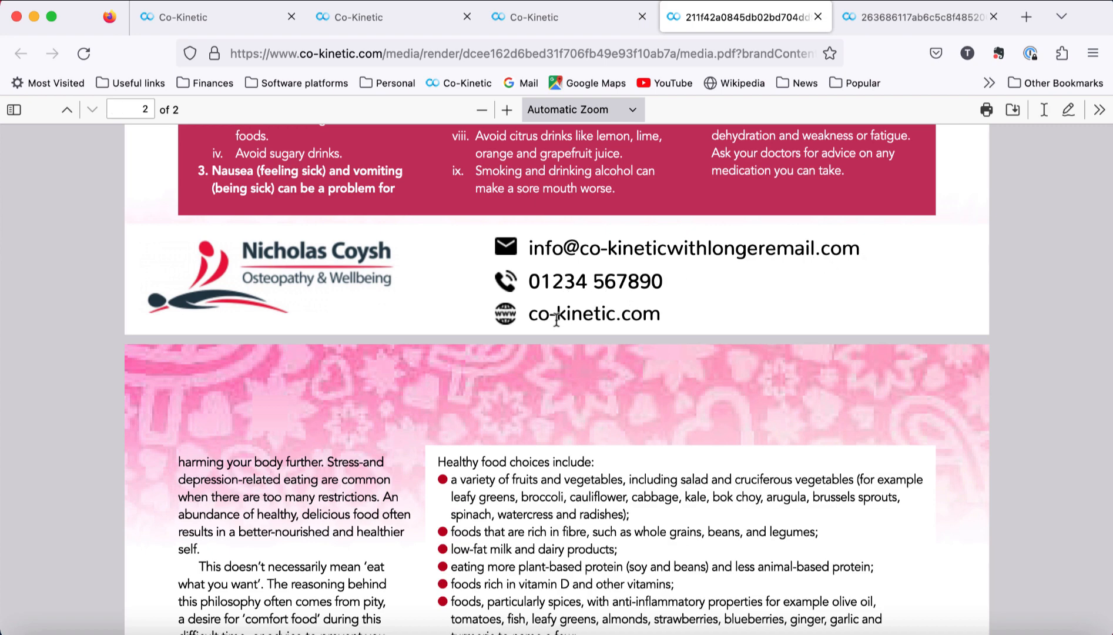
pyautogui.scroll(1, 661, 320)
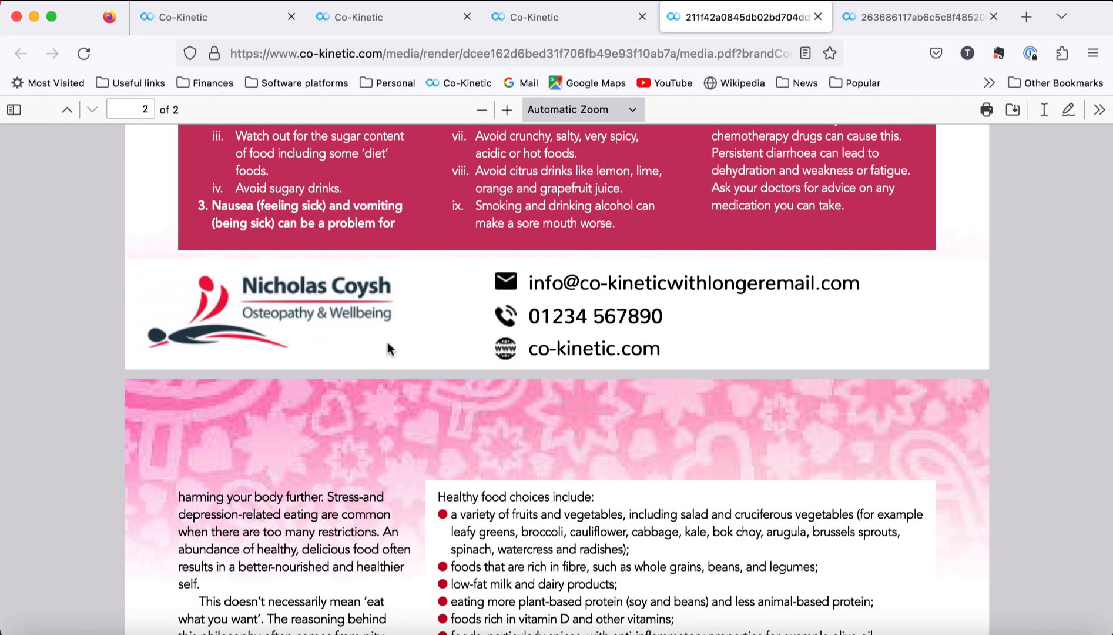
pyautogui.click(188, 28)
pyautogui.scroll(-5, 510, 336)
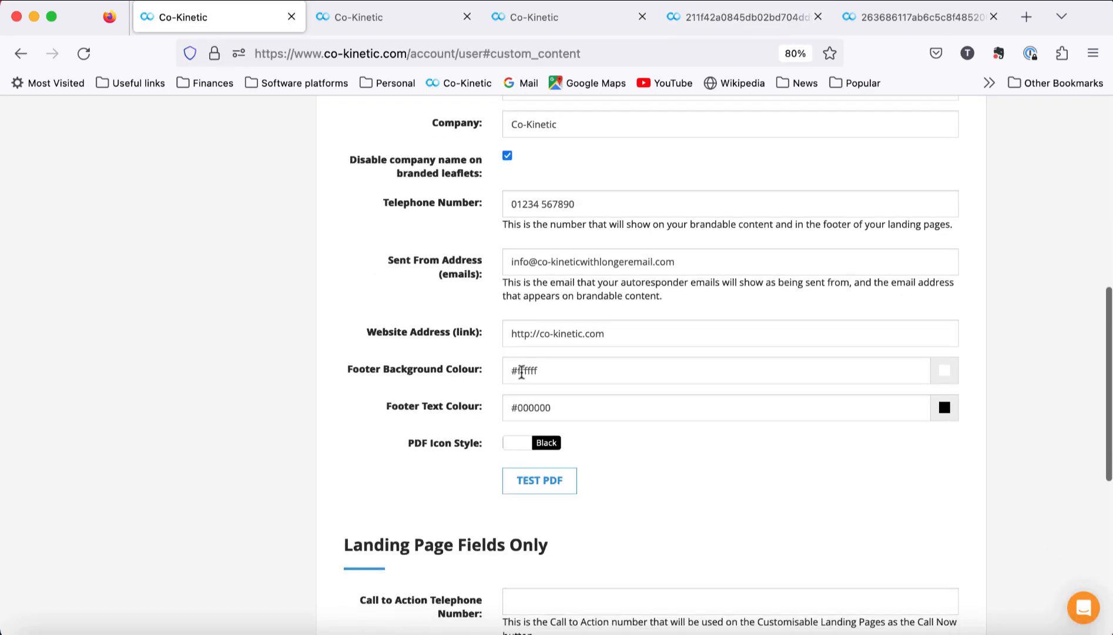
# Step: Select the Footer Background Colour value, then bring back the Nutrition and Breast Cancer leaflet PDF
pyautogui.moveTo(517, 374); pyautogui.dragTo(544, 375)
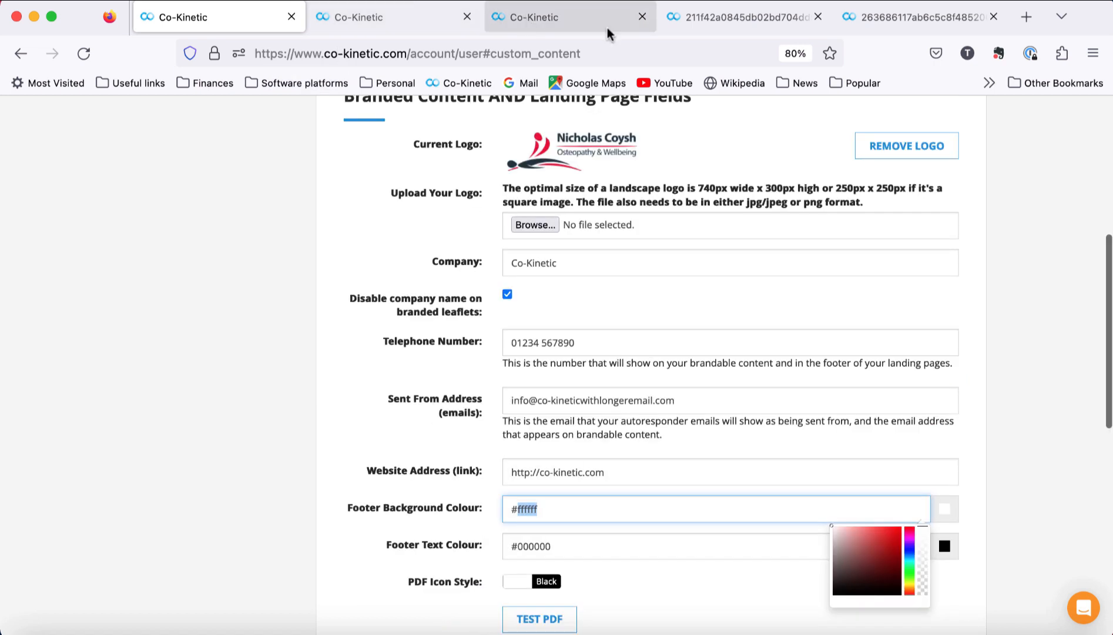
pyautogui.click(692, 29)
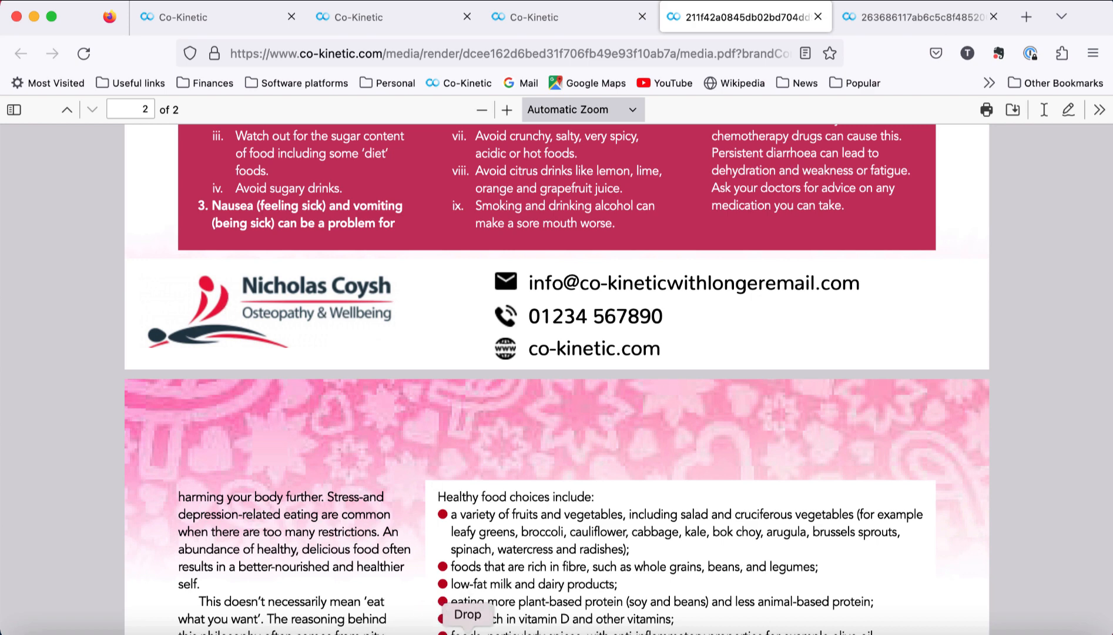
# Step: Sample the logo's red as #EC1A42 with the Color picker and select the Footer Text Colour value
pyautogui.click(466, 632)
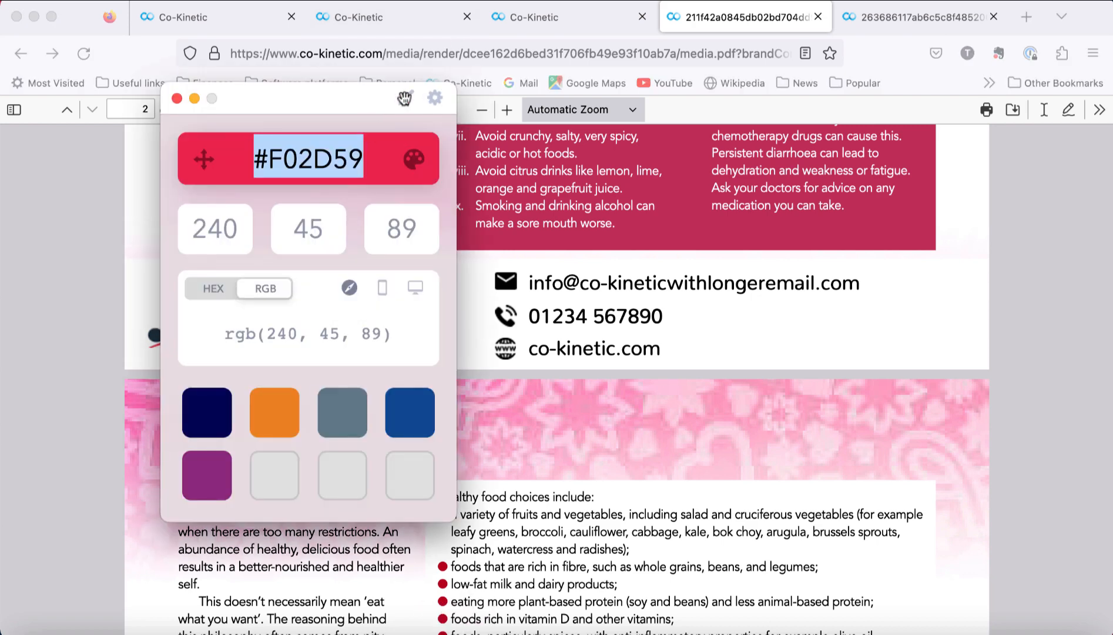
pyautogui.click(404, 97)
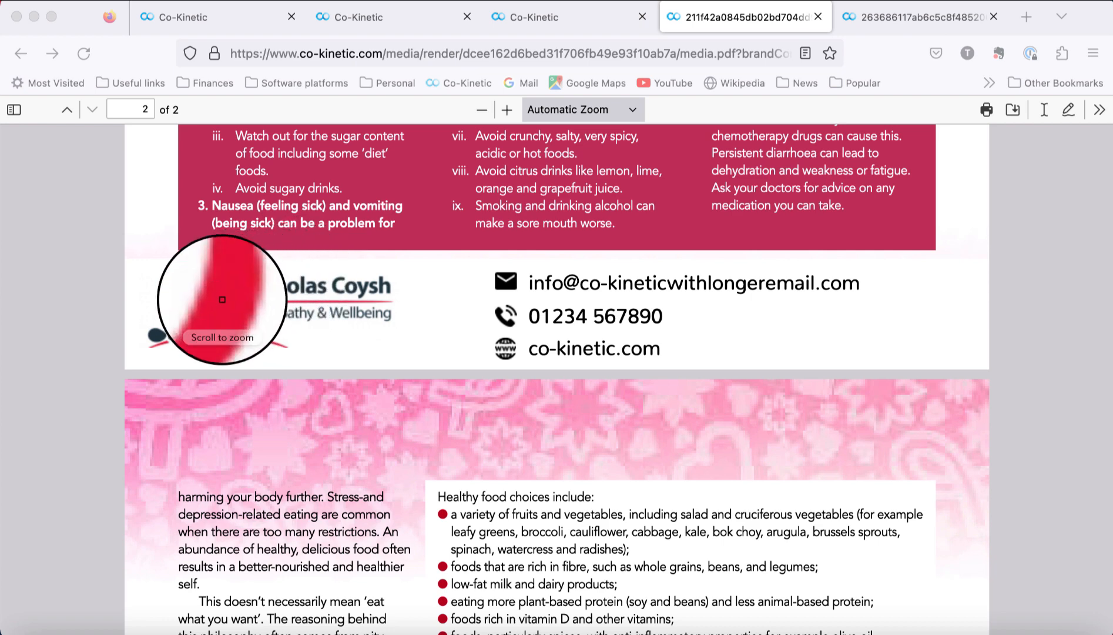
pyautogui.click(211, 295)
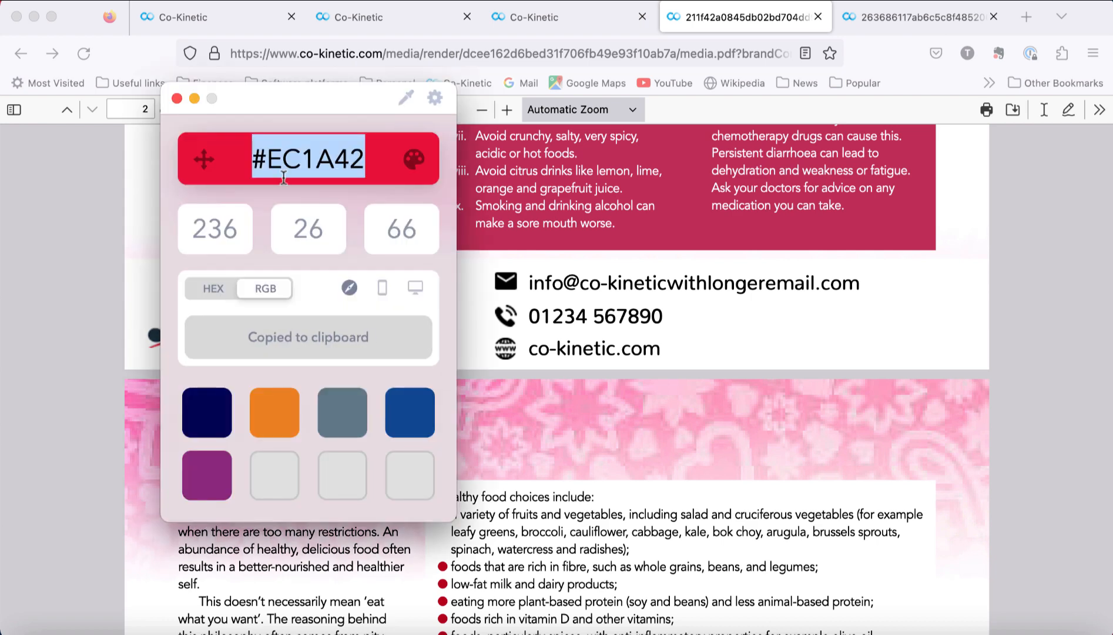
pyautogui.click(209, 27)
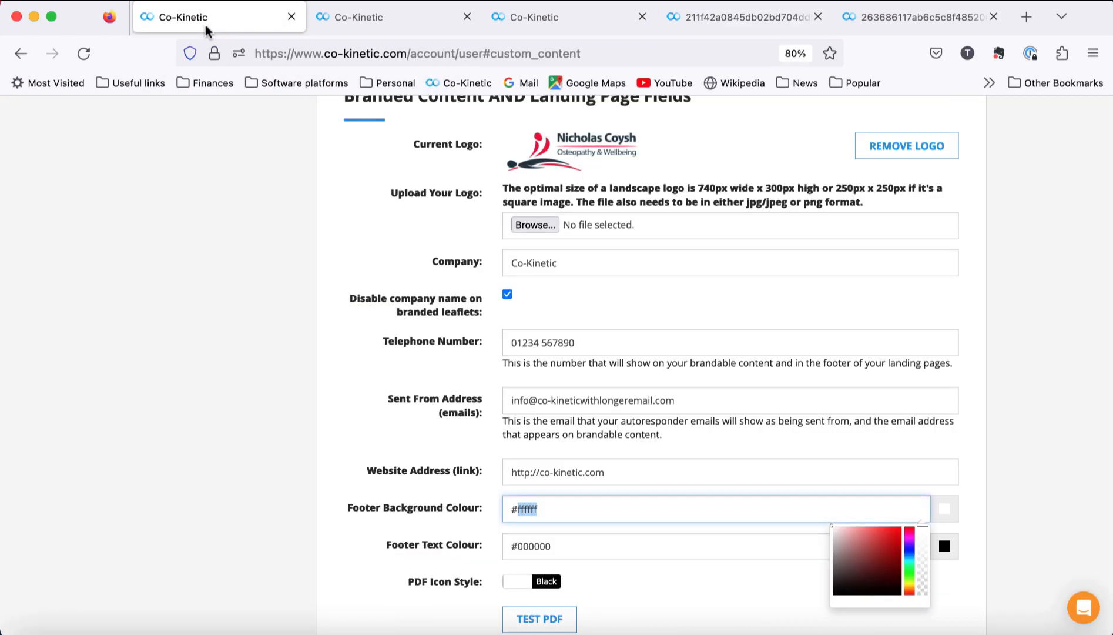
pyautogui.moveTo(516, 546); pyautogui.dragTo(576, 547)
# Step: Set Footer Text Colour to #EC1A42, removing the doubled hash, and save the branding details
pyautogui.press('super+v')
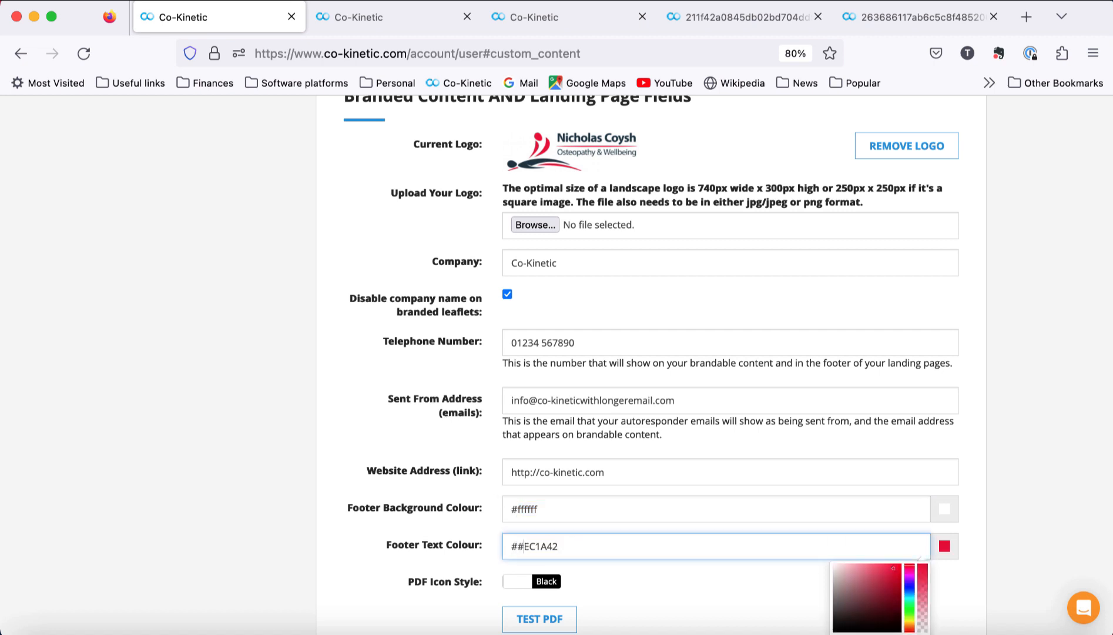
pyautogui.press('BackSpace')
pyautogui.scroll(-6, 406, 400)
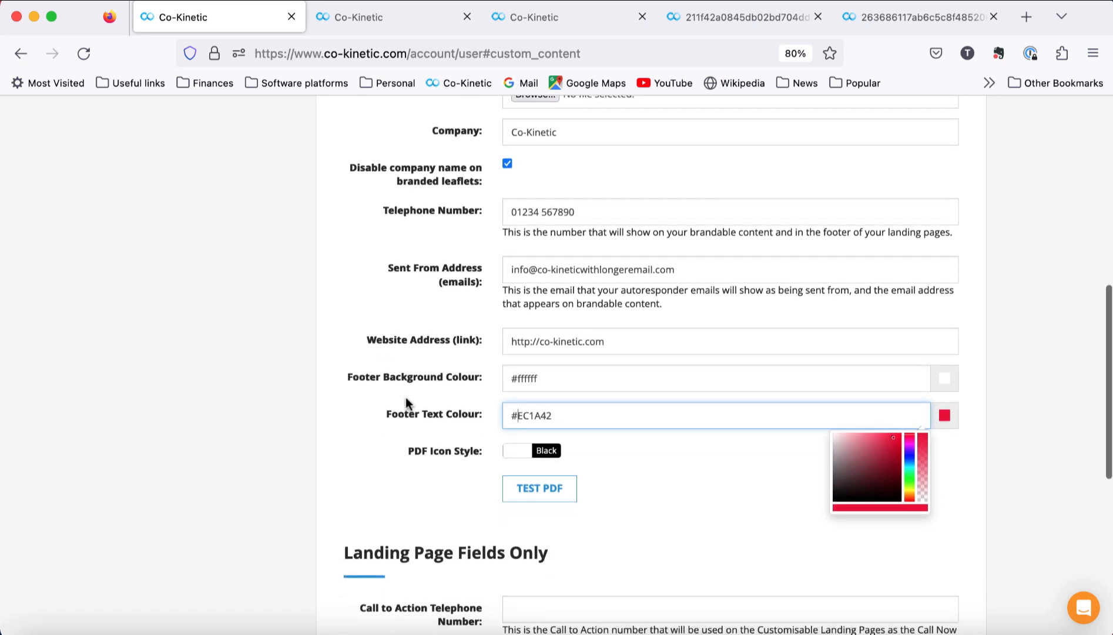
pyautogui.scroll(-2, 406, 397)
pyautogui.click(853, 490)
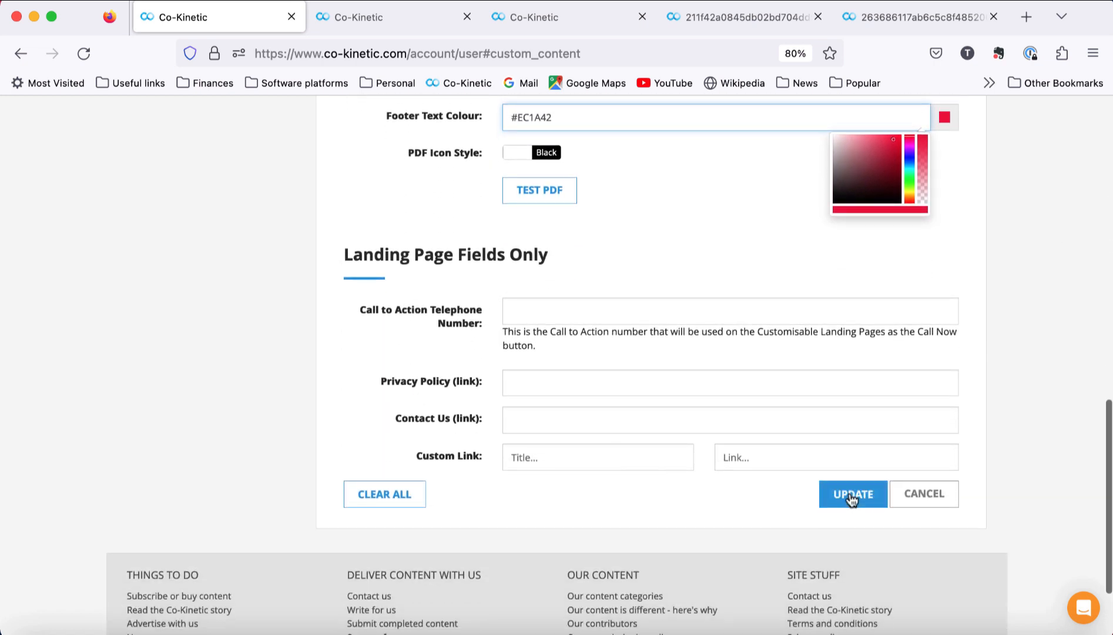
# Step: Reload account settings to confirm the saved colour, then show the breast cancer campaign's PDFs
pyautogui.click(705, 391)
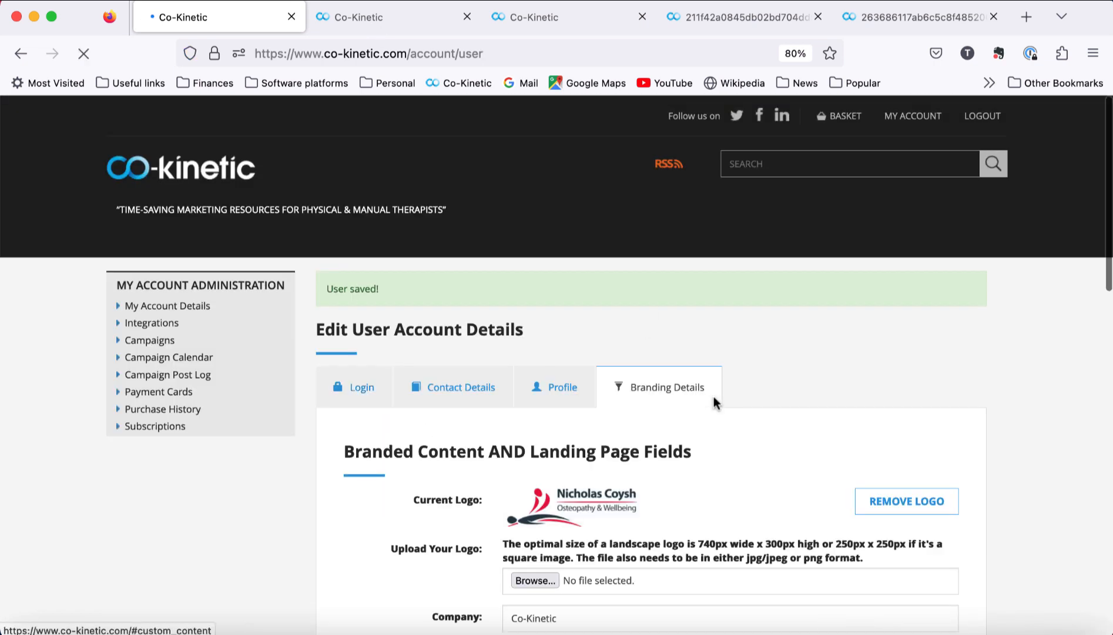
pyautogui.click(452, 83)
pyautogui.scroll(-6, 639, 404)
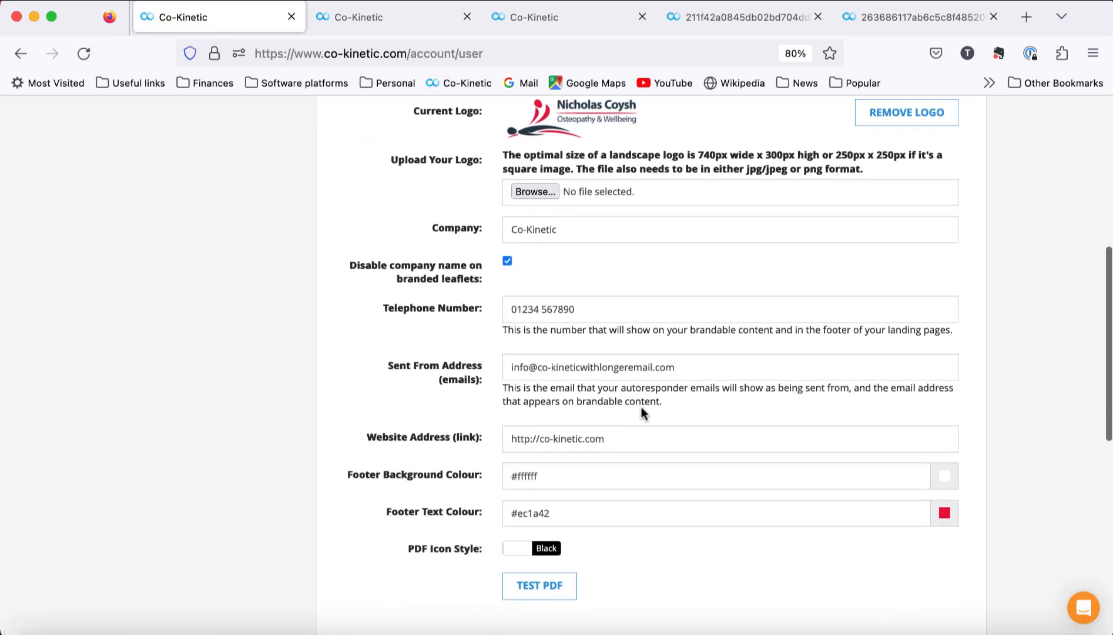
pyautogui.scroll(7, 599, 321)
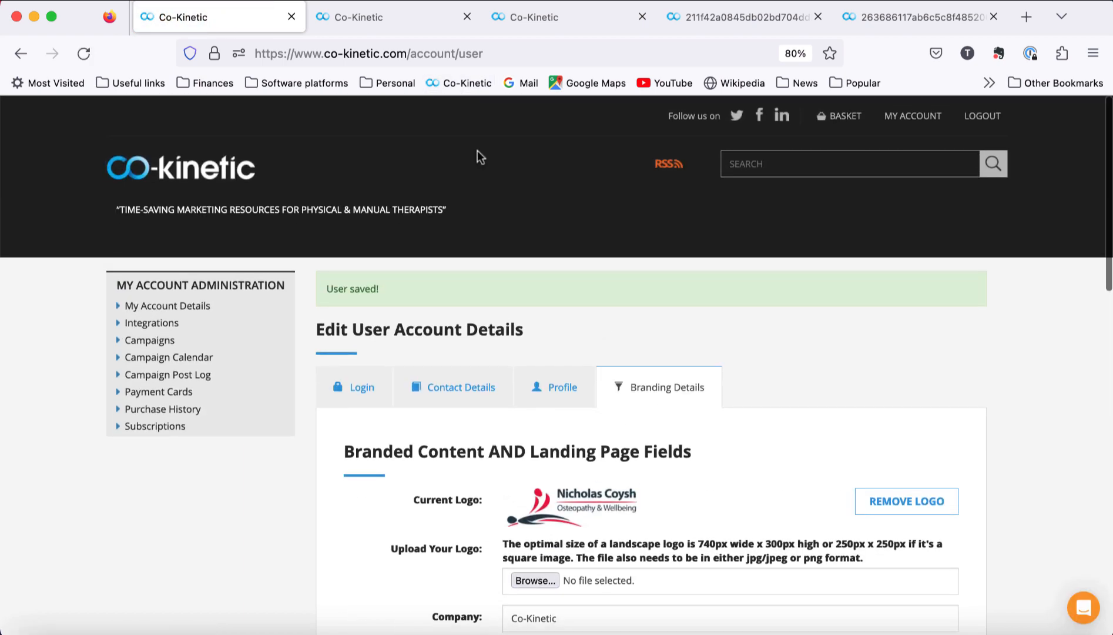
pyautogui.click(547, 20)
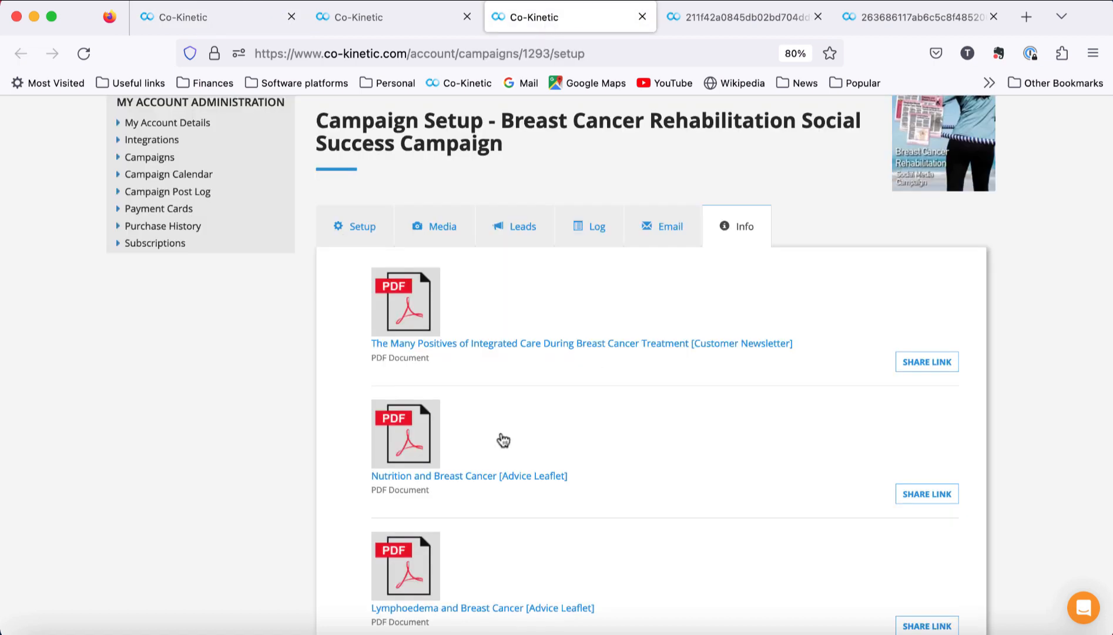
# Step: Check the Lymphoedema and Breast Cancer leaflet PDF footer shows red contact details
pyautogui.scroll(-3, 652, 520)
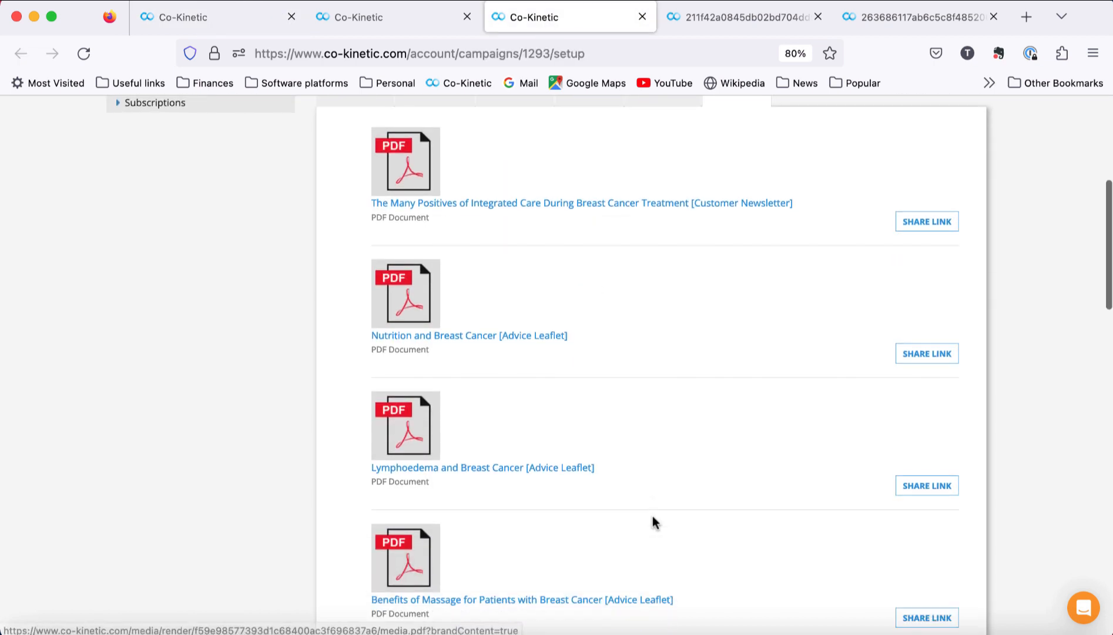
pyautogui.click(512, 469)
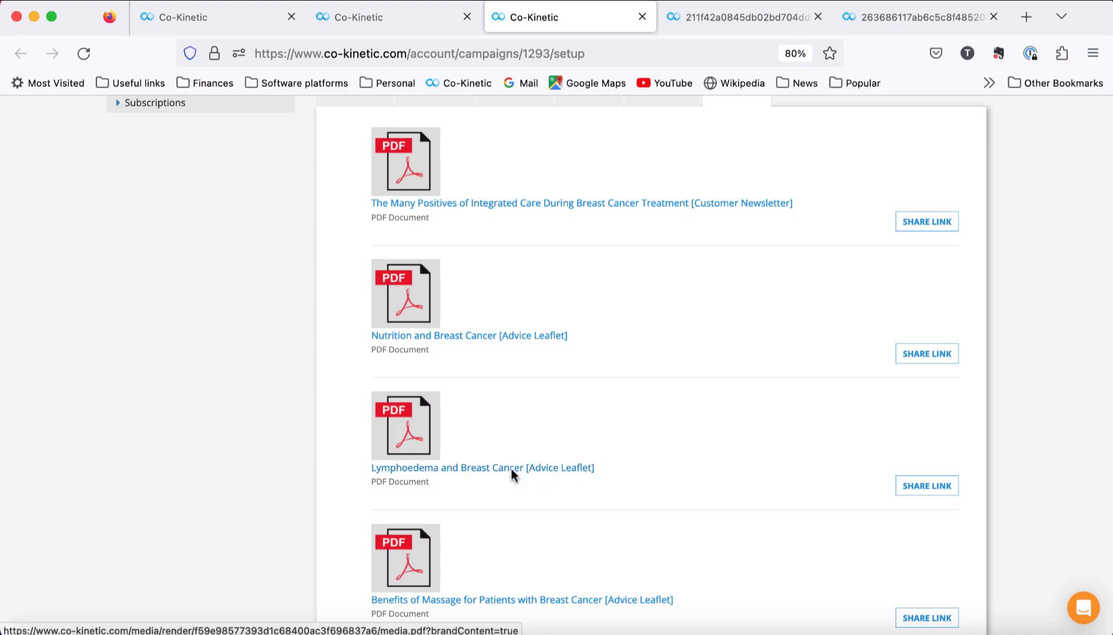
pyautogui.scroll(-5, 757, 432)
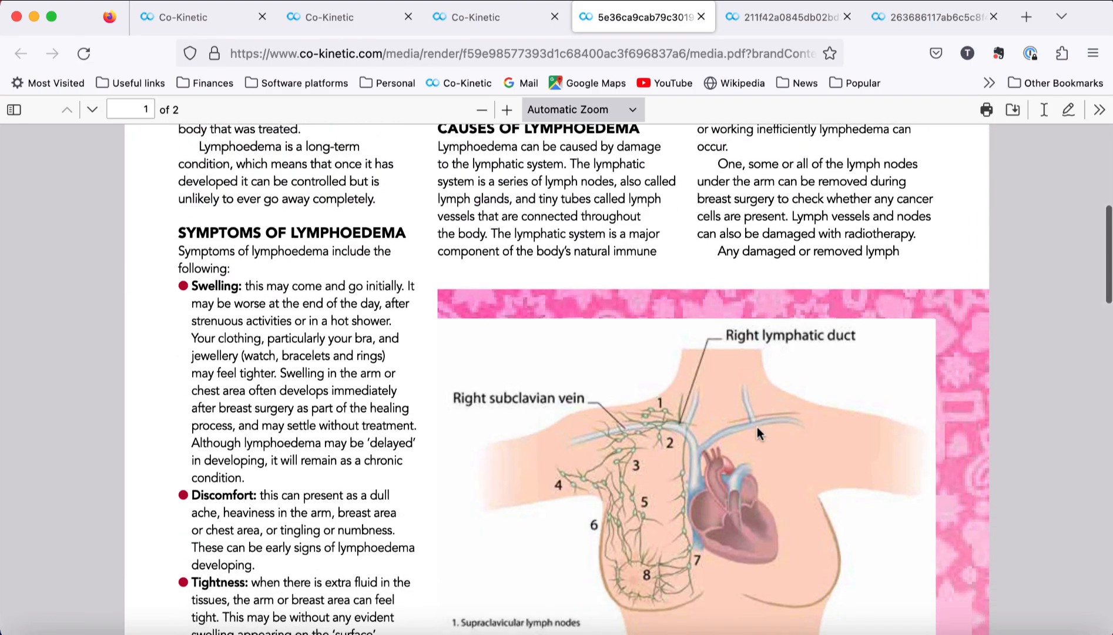
pyautogui.scroll(-7, 756, 427)
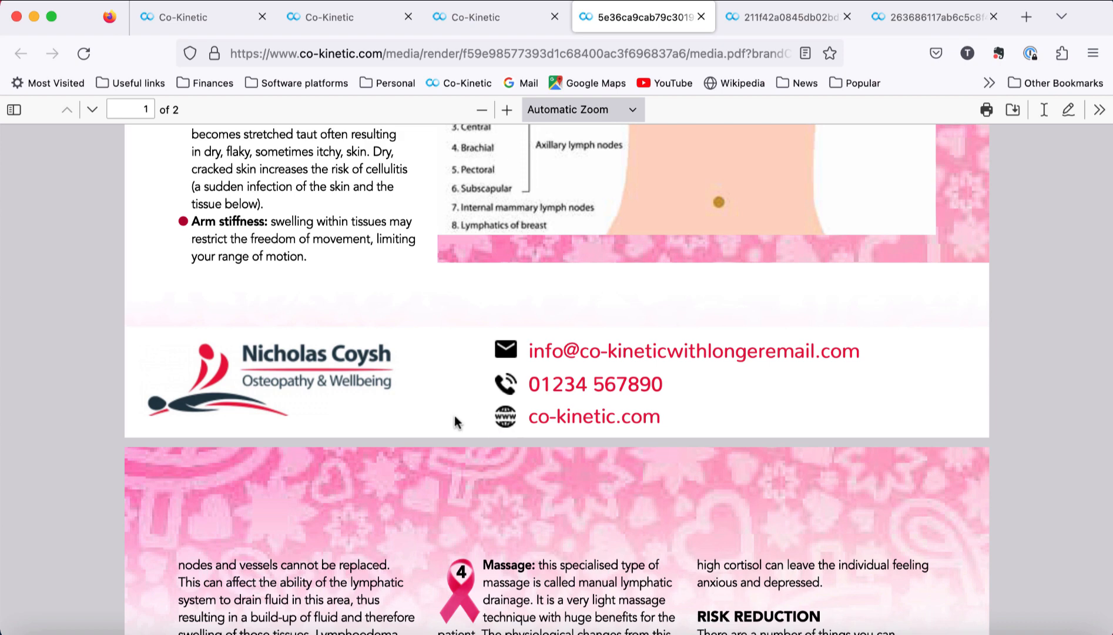
pyautogui.scroll(3, 427, 422)
pyautogui.scroll(2, 427, 422)
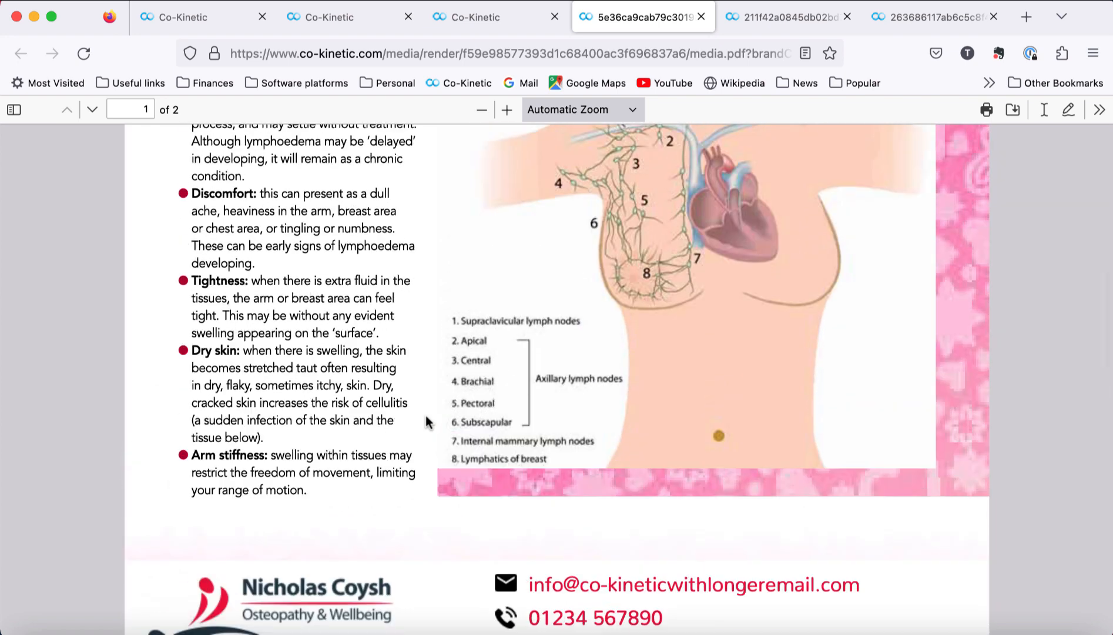
pyautogui.click(184, 18)
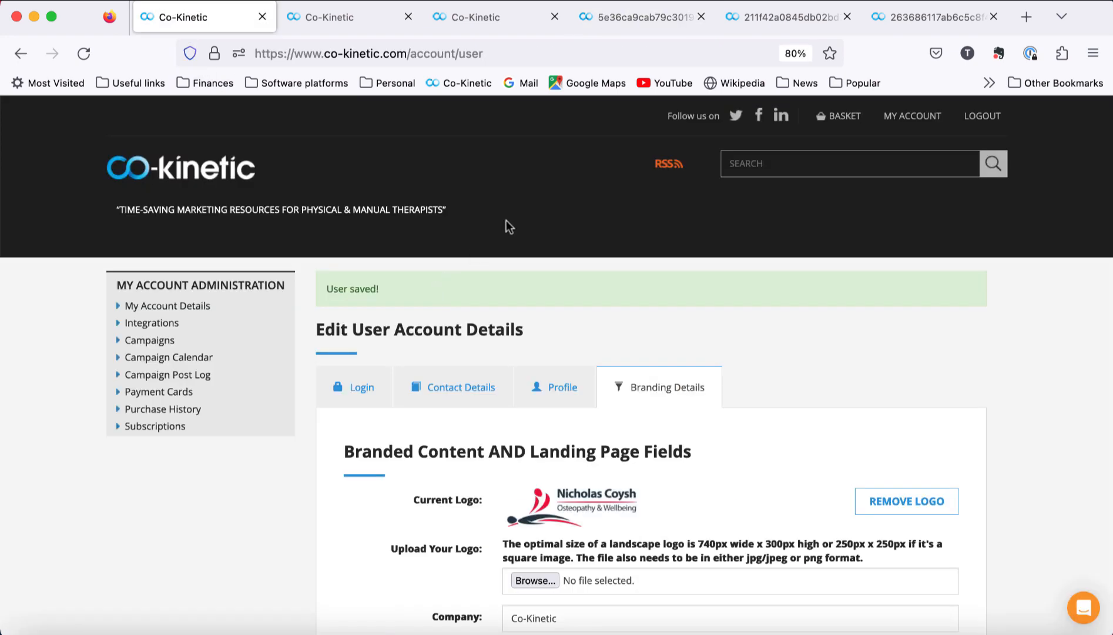
# Step: Compare the saved branding fields with the breast cancer campaign's PDF list, ending on the list
pyautogui.click(483, 32)
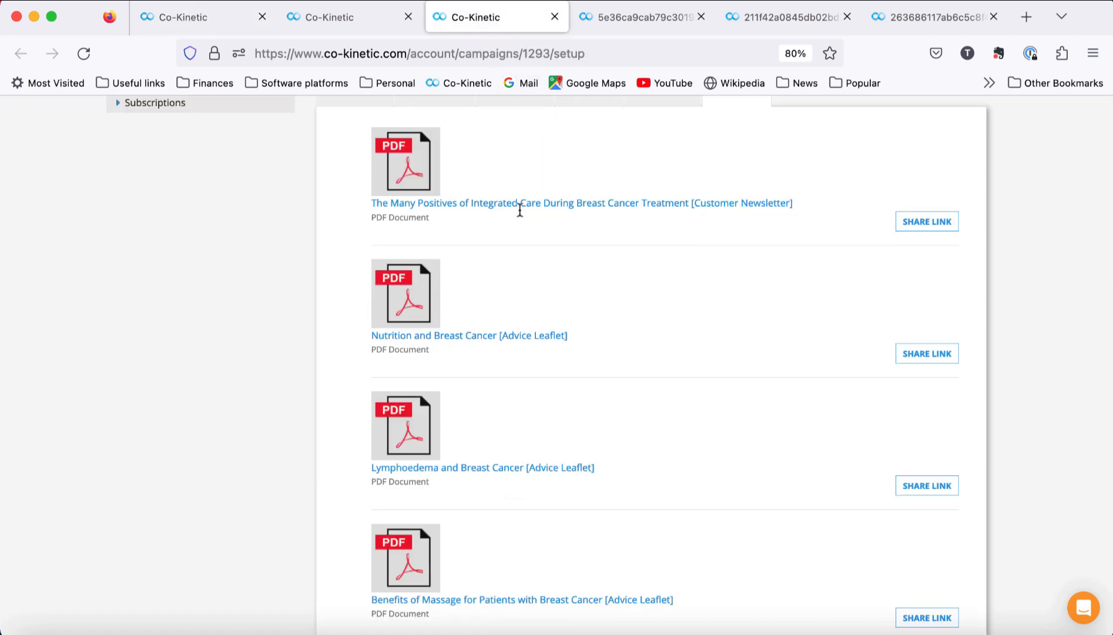
pyautogui.click(207, 27)
pyautogui.scroll(-6, 492, 508)
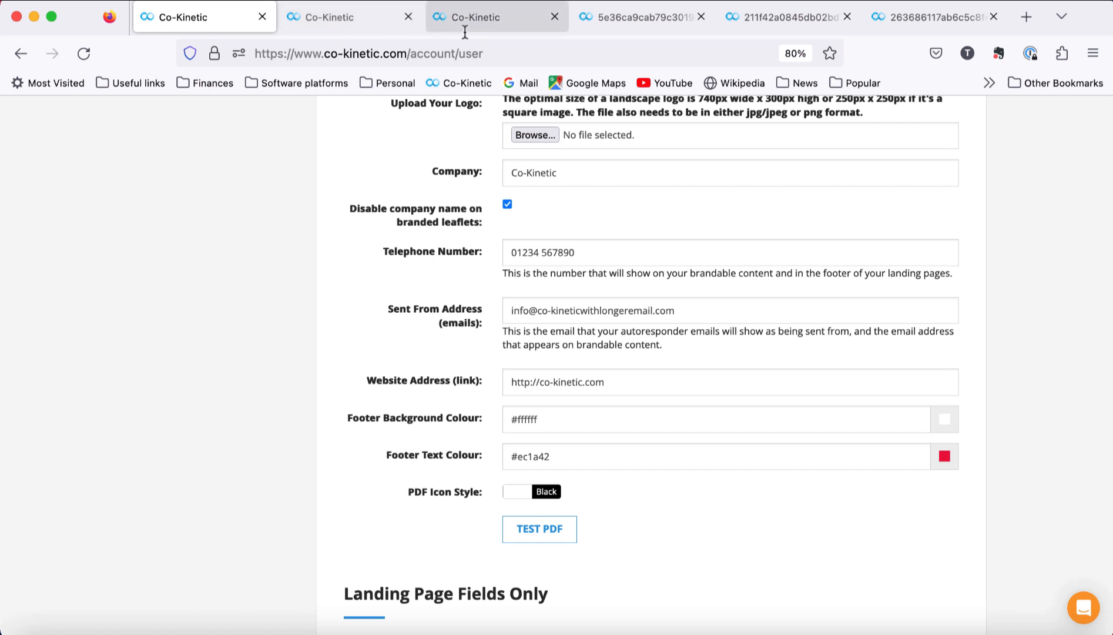
pyautogui.click(499, 23)
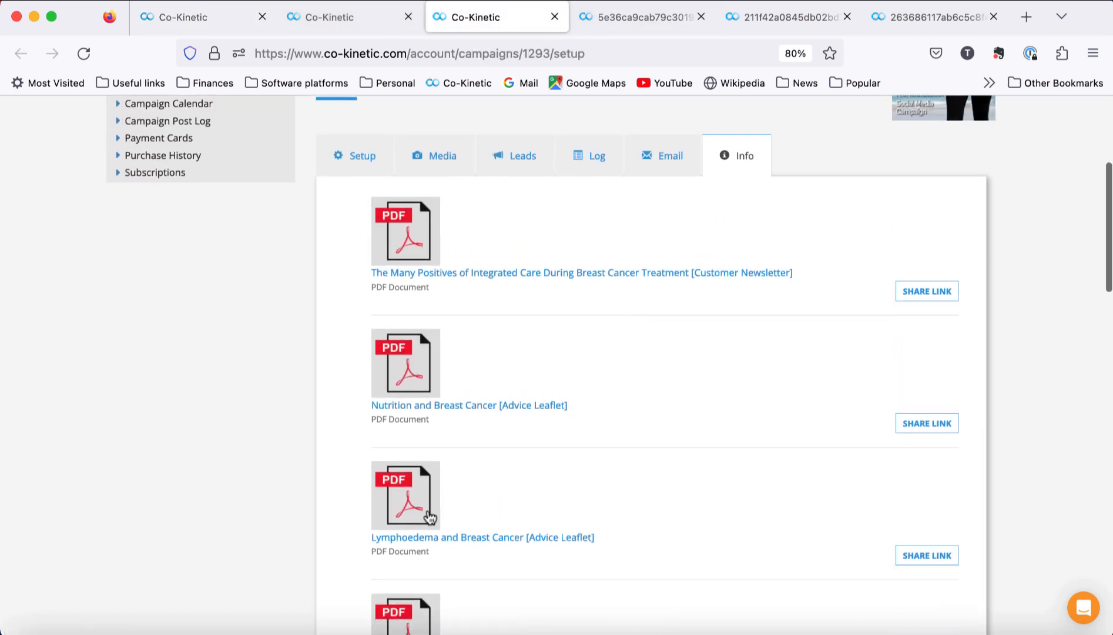
pyautogui.scroll(-3, 478, 517)
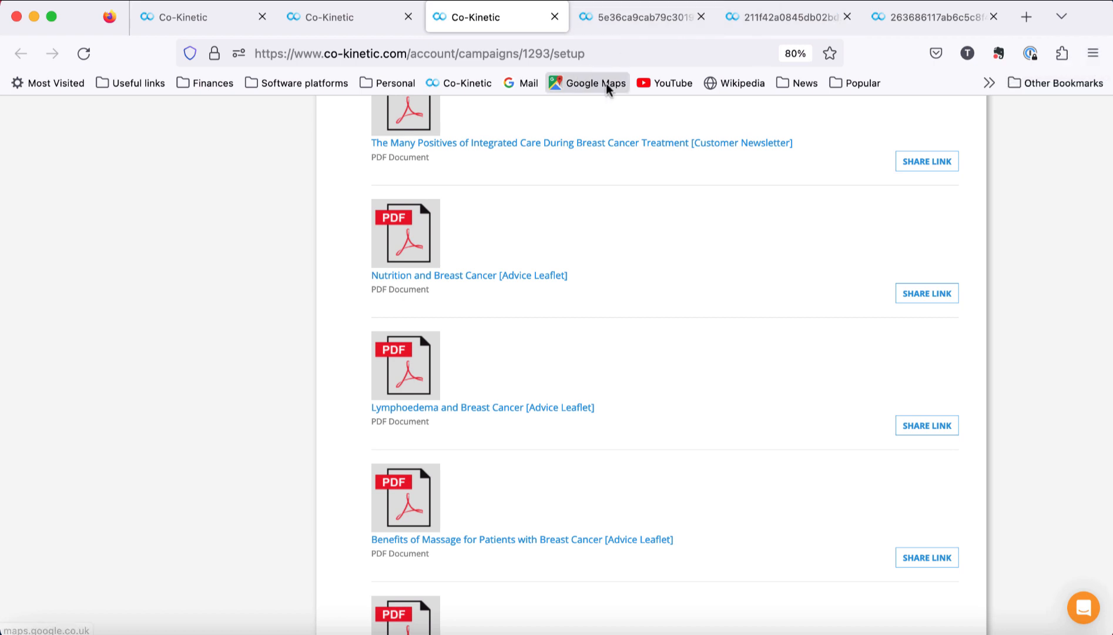
pyautogui.click(170, 17)
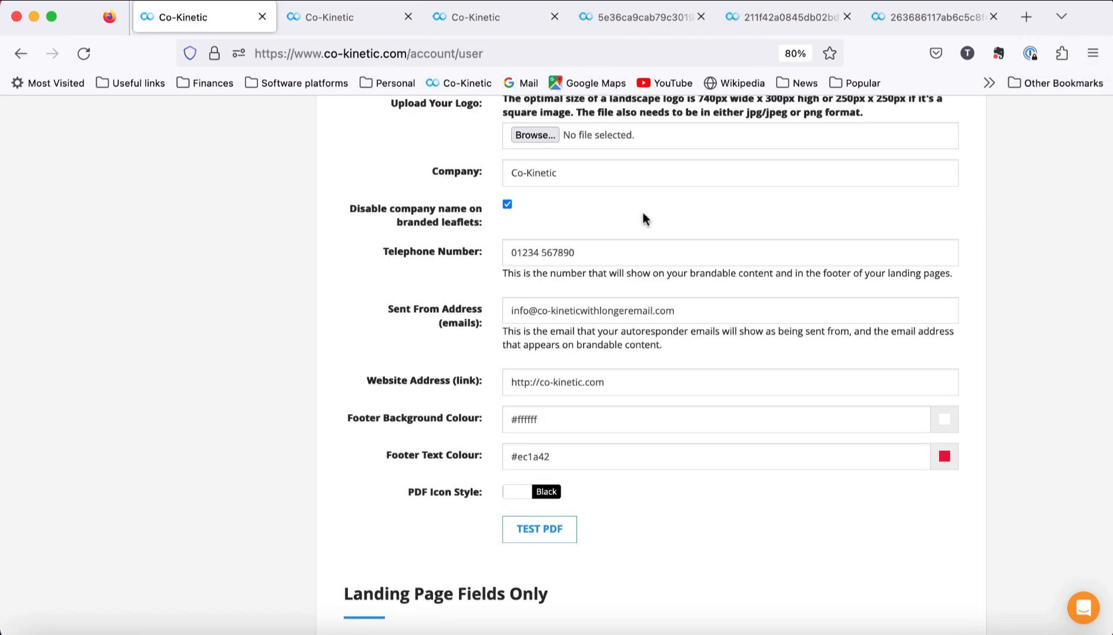
pyautogui.scroll(5, 642, 213)
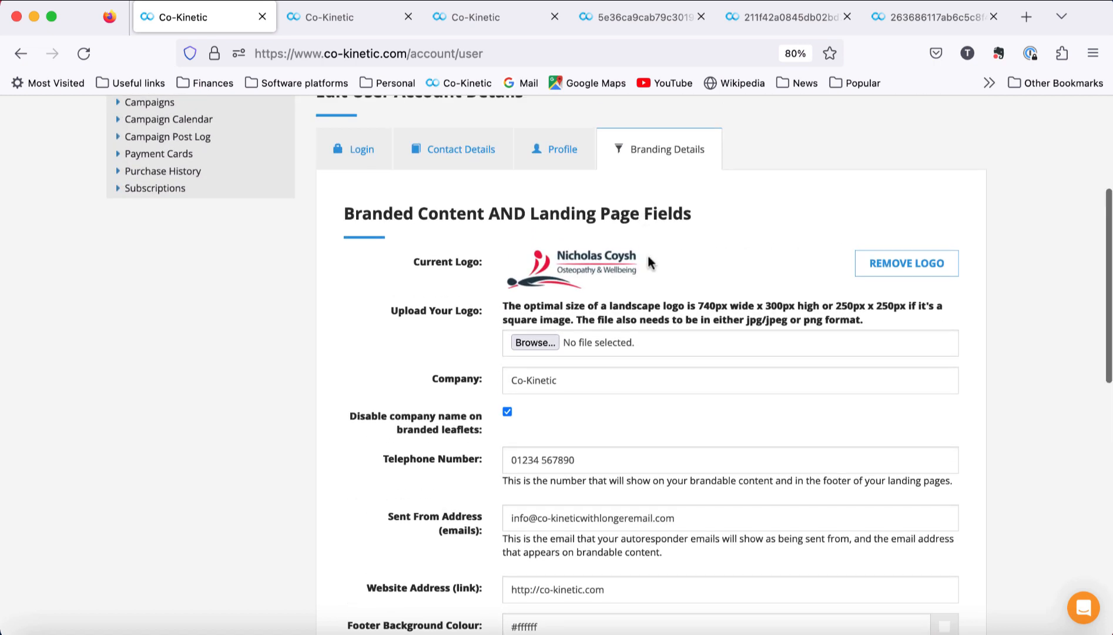
pyautogui.scroll(2, 649, 260)
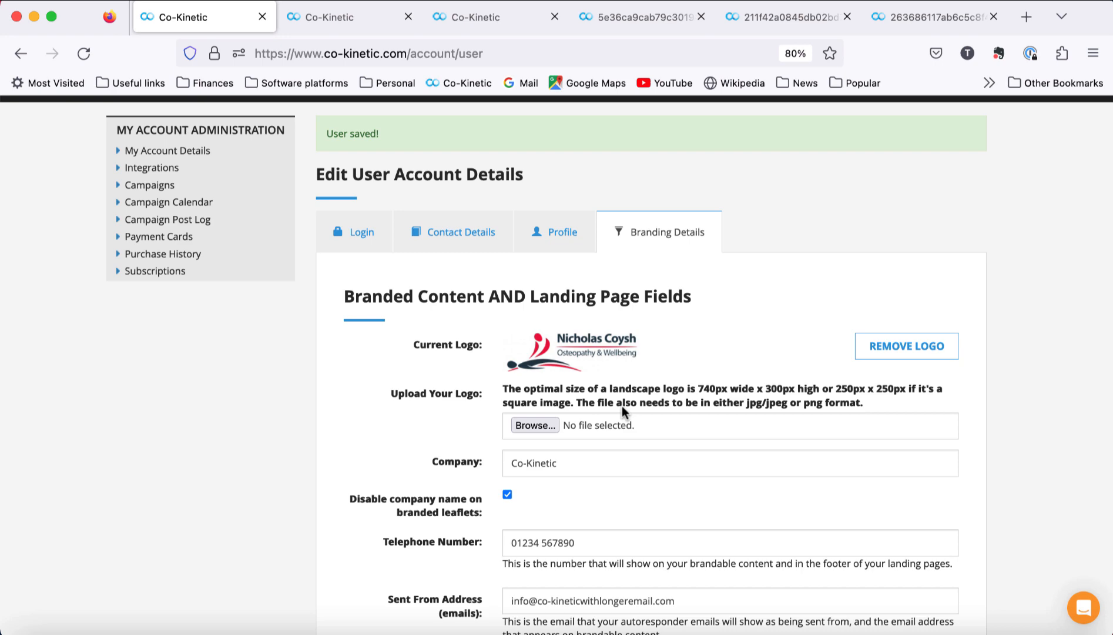
pyautogui.click(465, 26)
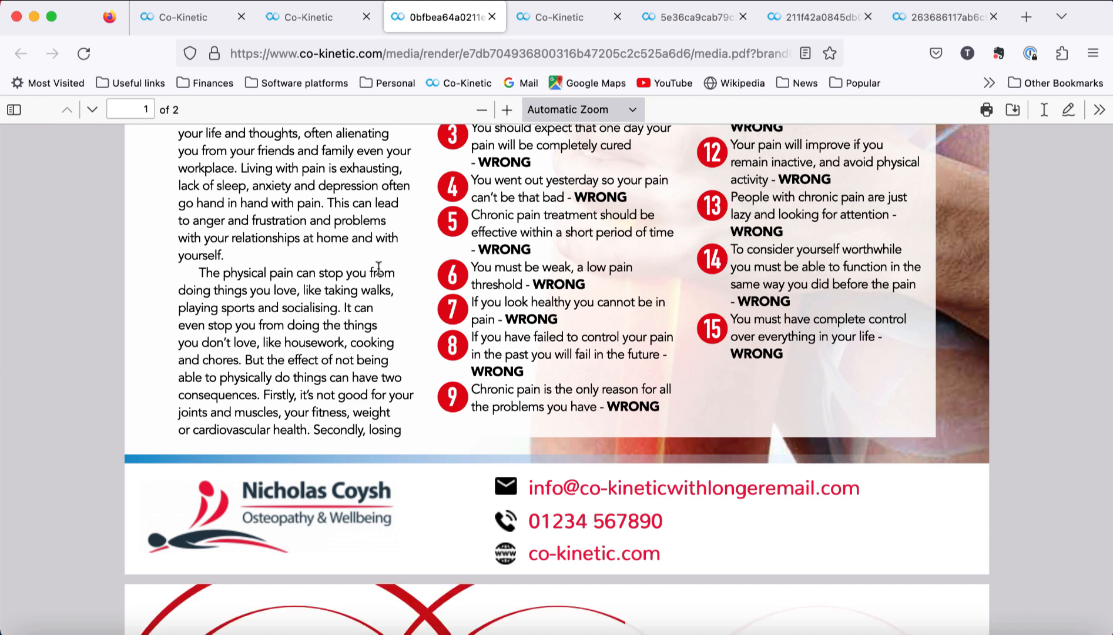
# Step: Return to the Branding Details form after viewing the chronic pain PDF's red footer
pyautogui.click(190, 18)
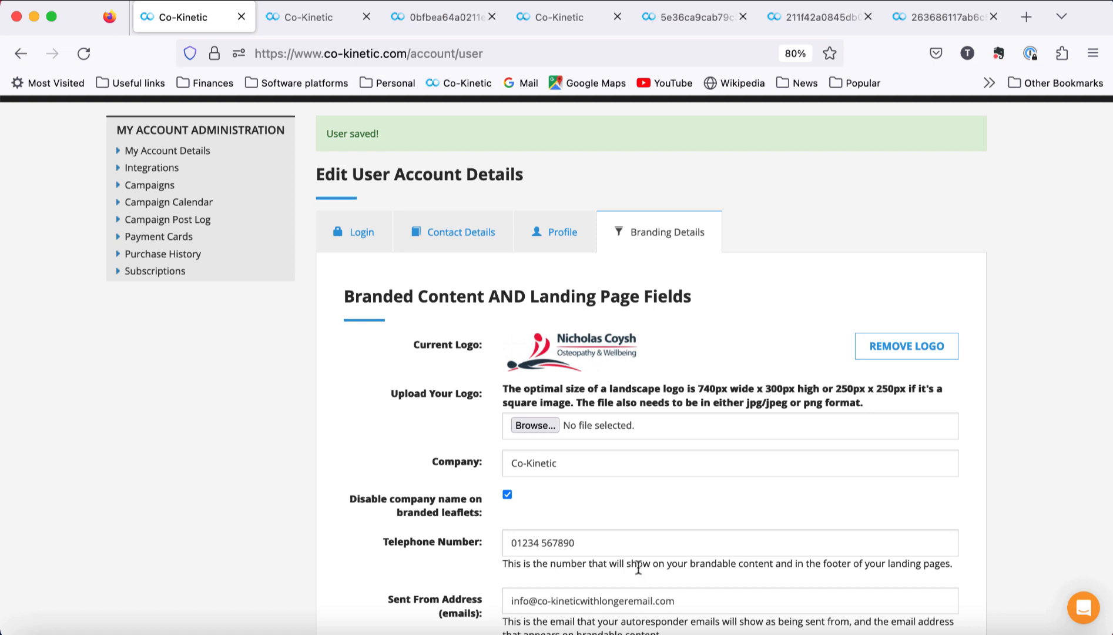
# Step: Show the Mastering Chronic Pain campaign's PDF list, including The Strain of Pain newsletter
pyautogui.scroll(-1, 633, 509)
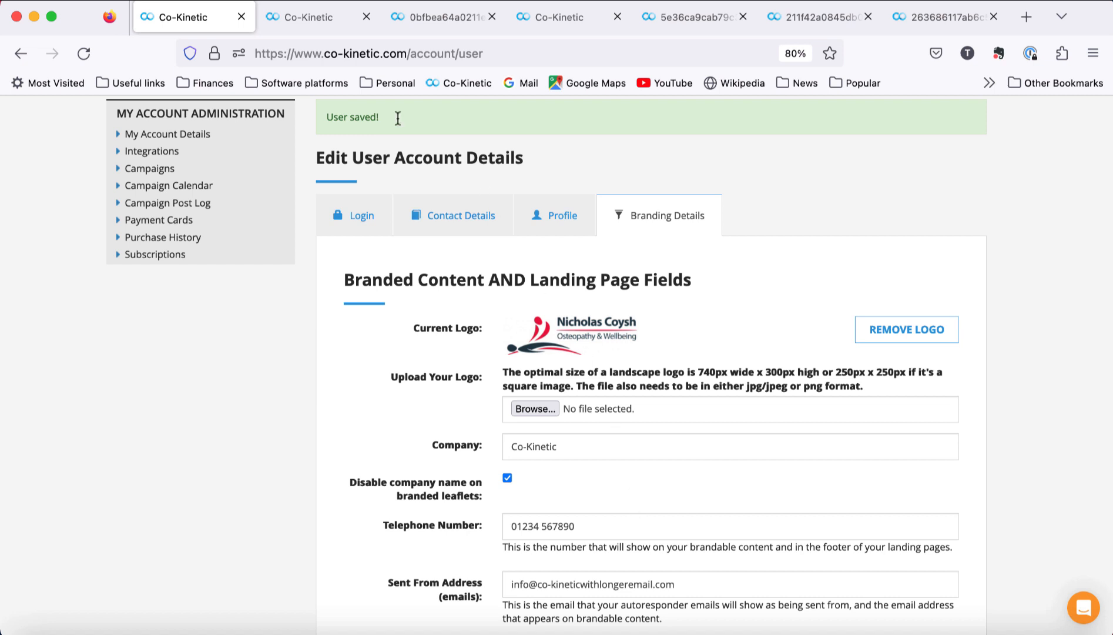
pyautogui.click(293, 18)
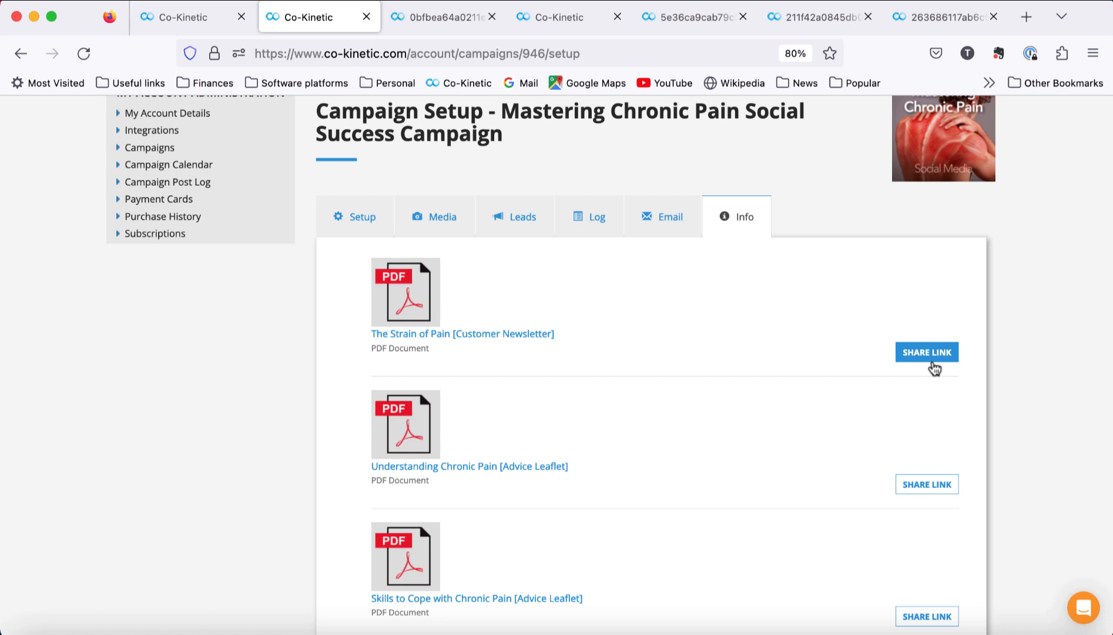
pyautogui.scroll(4, 825, 379)
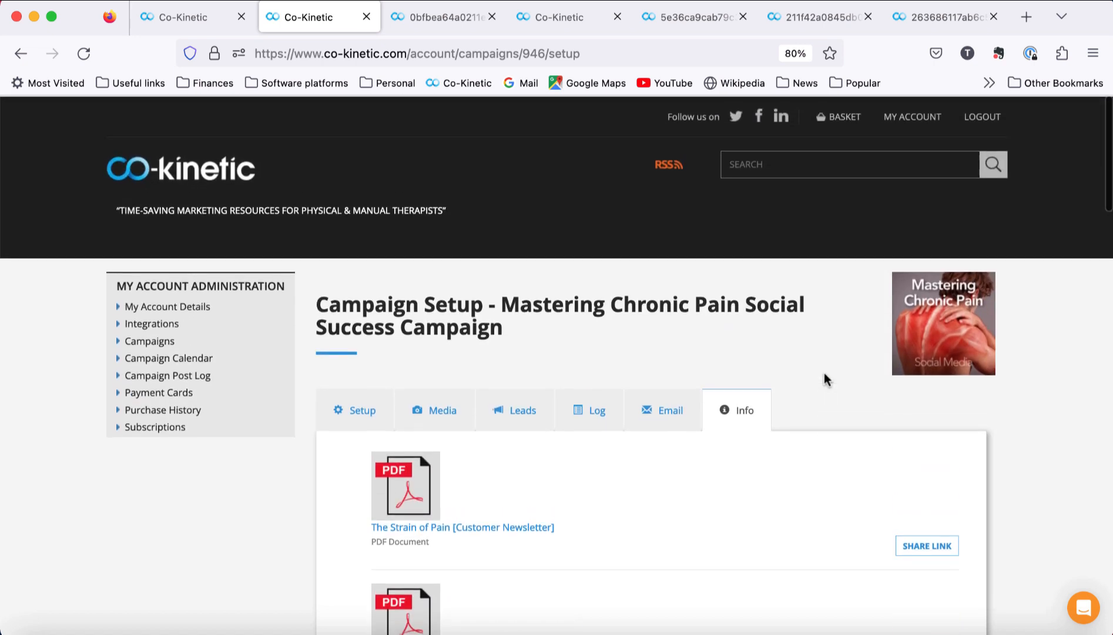